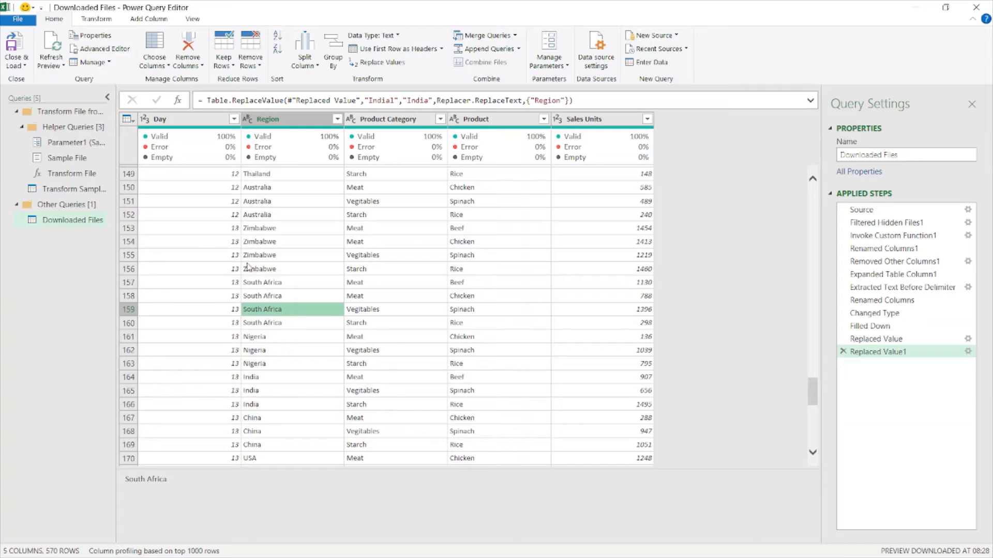
Review the Region values and the query's applied steps from Filtered Hidden Files1 to Extracted Text Before Delimiter
click(250, 257)
click(257, 243)
click(263, 231)
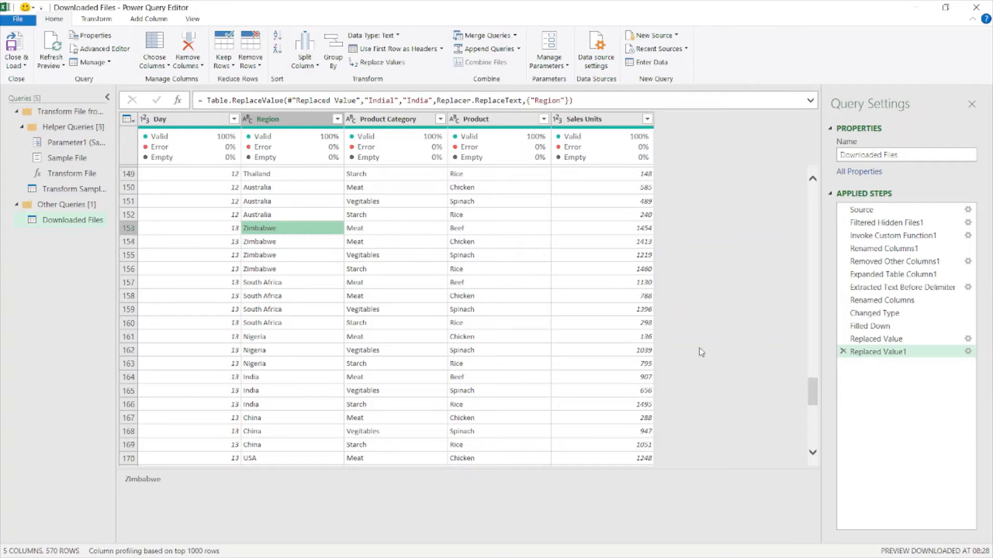
click(886, 221)
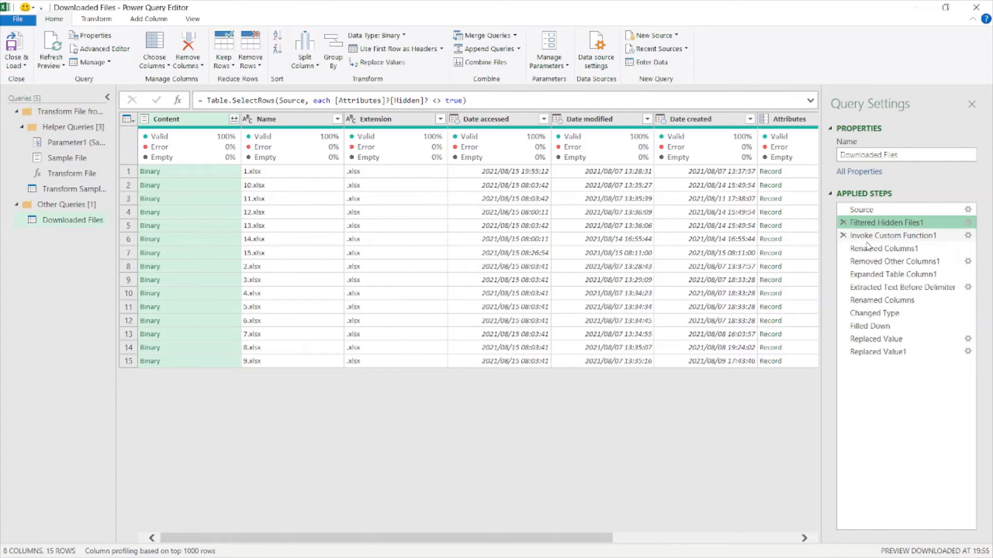
click(897, 236)
click(878, 249)
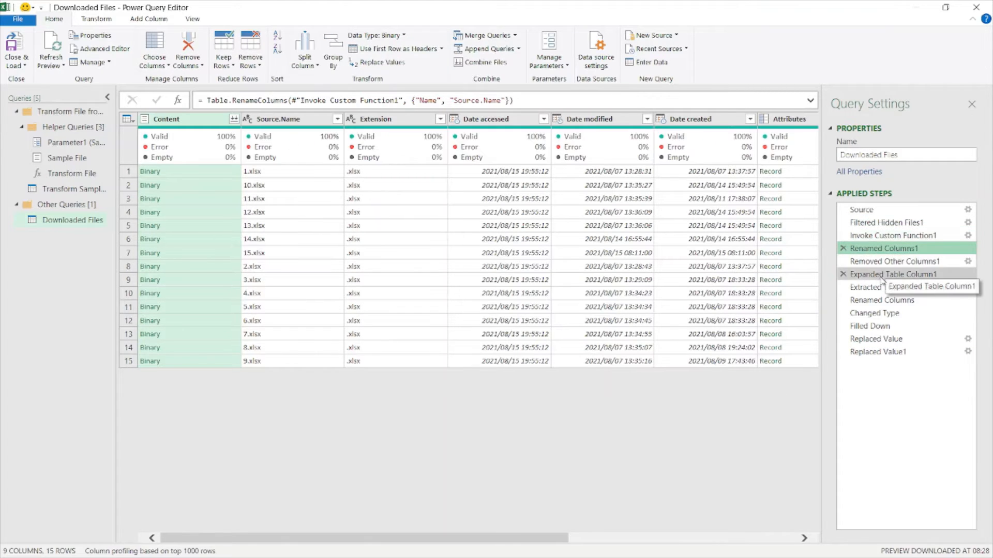
click(879, 236)
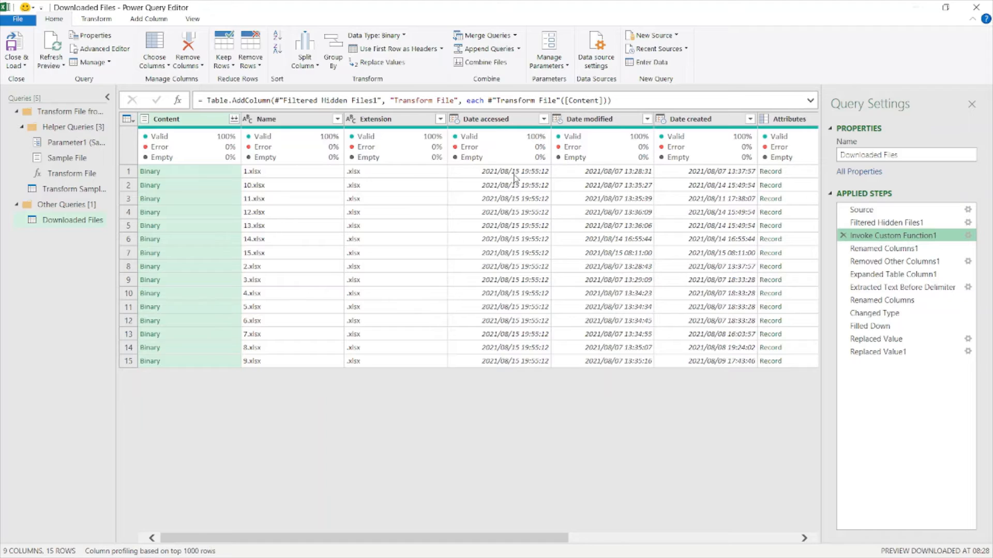
mouse_move(401, 128)
click(902, 286)
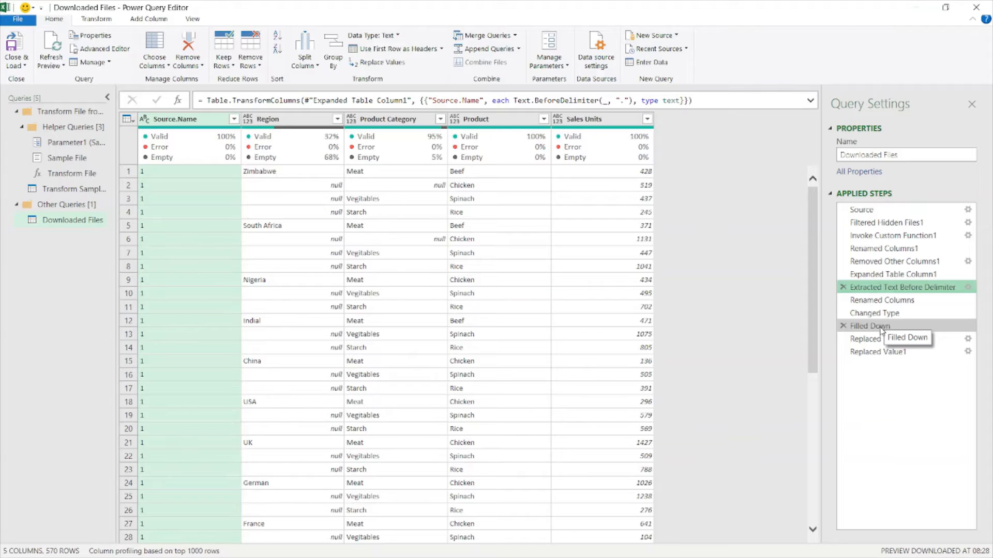
Show the data at the Changed Type step and examine the null Region cells below Zimbabwe
click(882, 327)
click(886, 314)
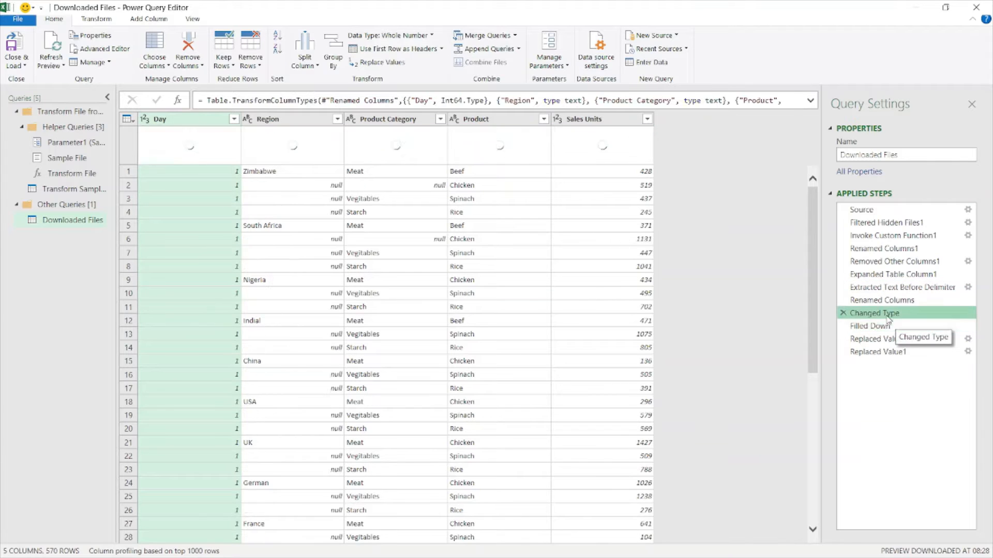
click(308, 186)
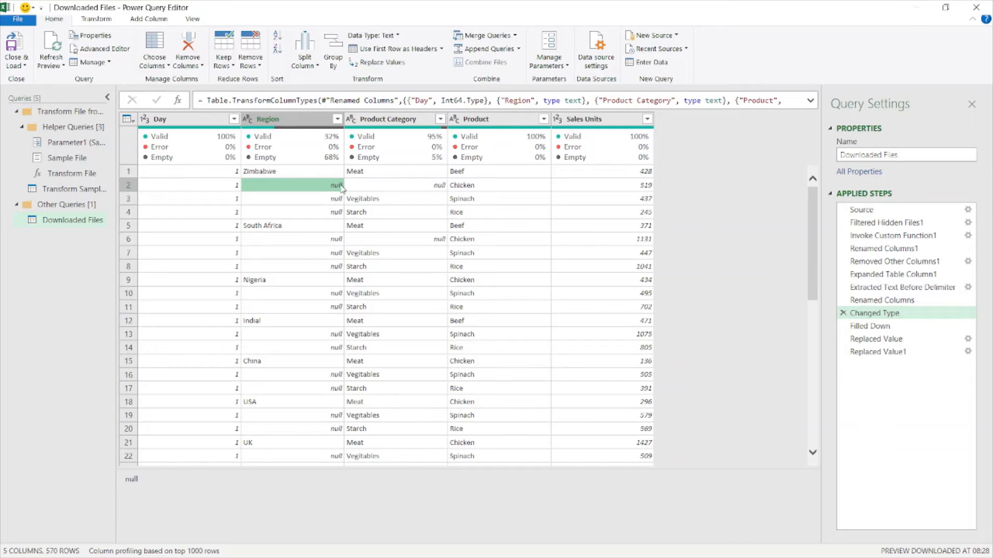
click(613, 187)
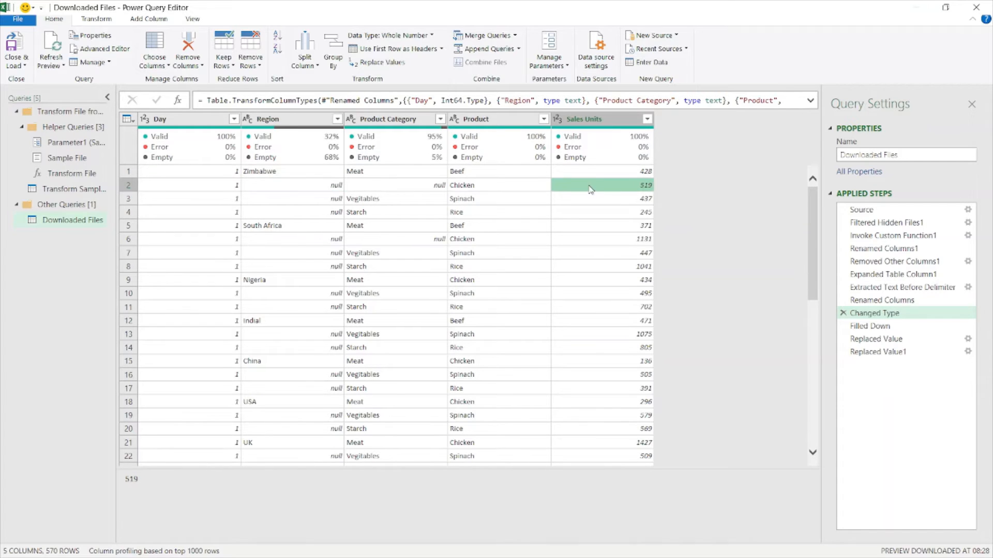
click(303, 203)
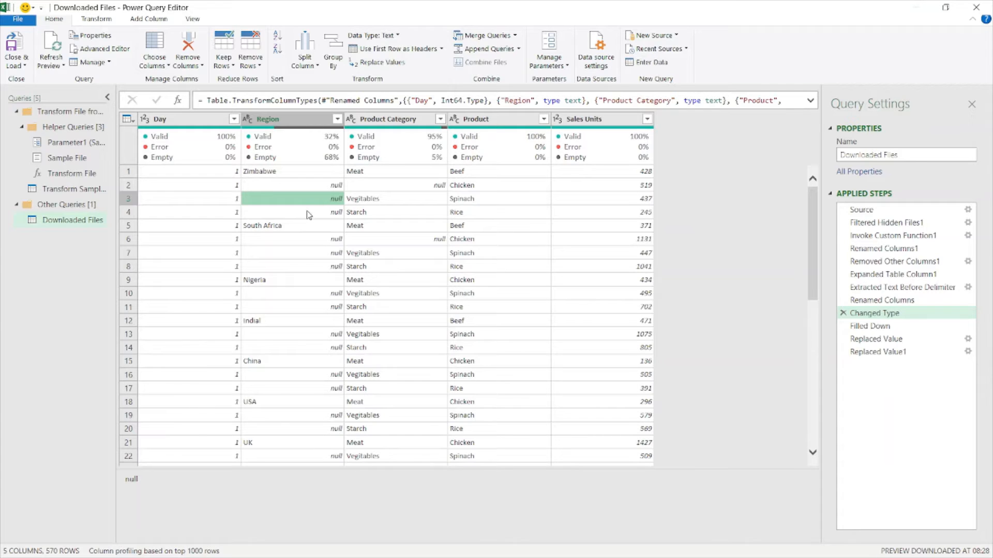
click(328, 212)
click(322, 186)
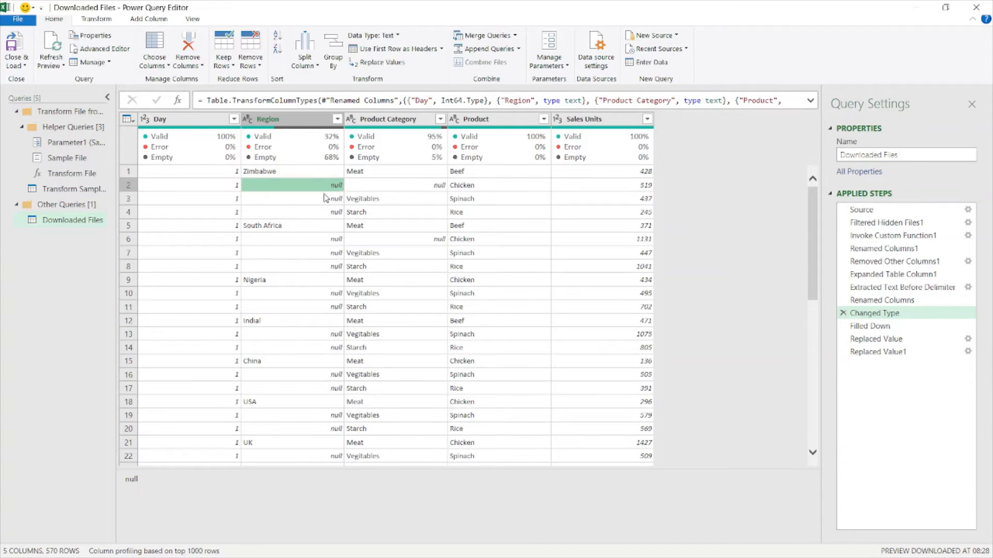
click(325, 199)
click(316, 187)
click(265, 176)
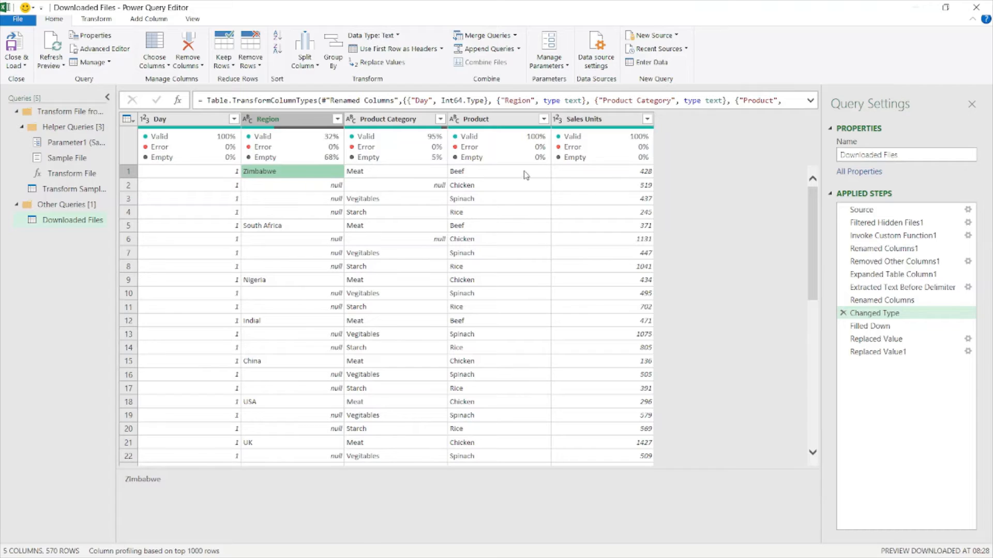
Inspect the null cells in the Region column belonging to Zimbabwe and South Africa, rows 2 to 8
click(298, 201)
click(304, 215)
click(302, 189)
click(305, 211)
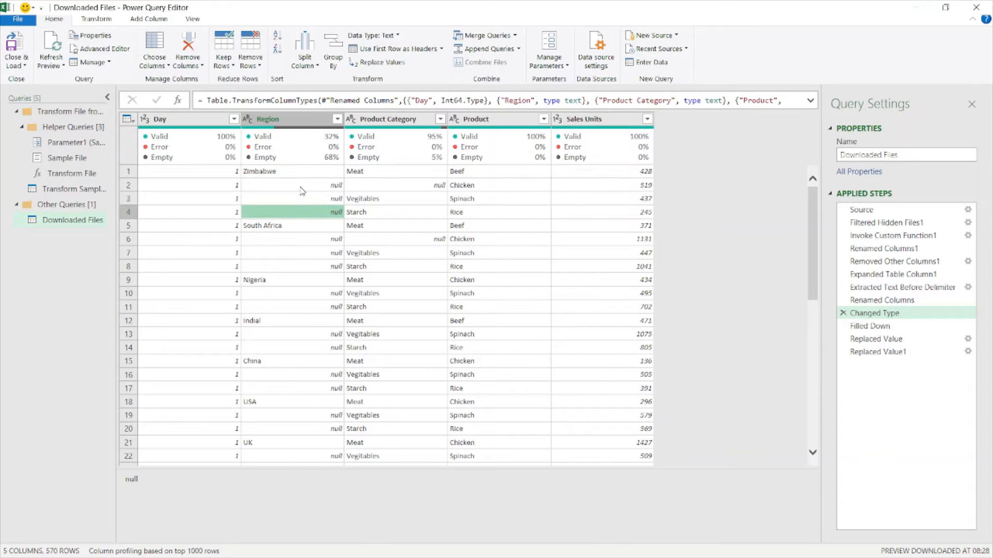
click(302, 187)
click(302, 199)
click(305, 212)
click(291, 229)
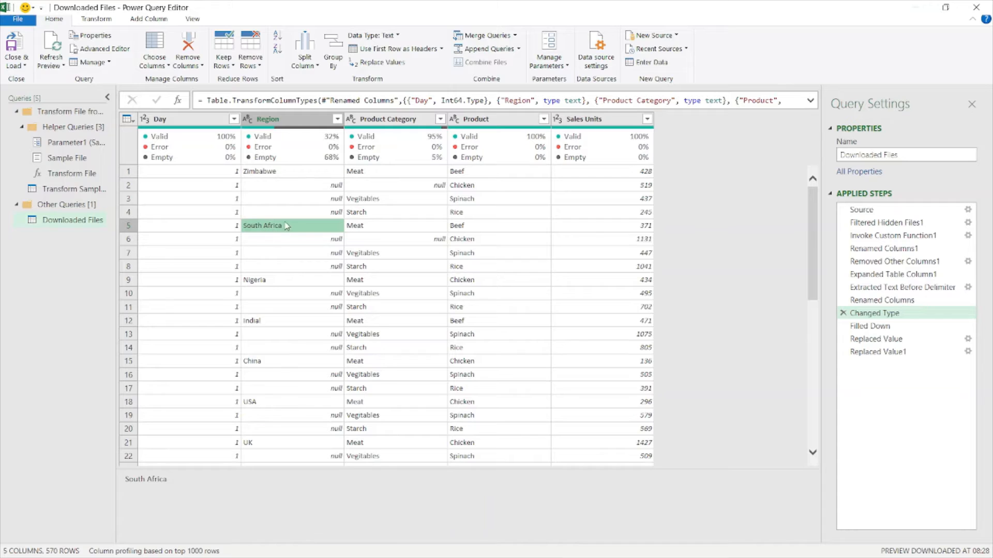
click(318, 253)
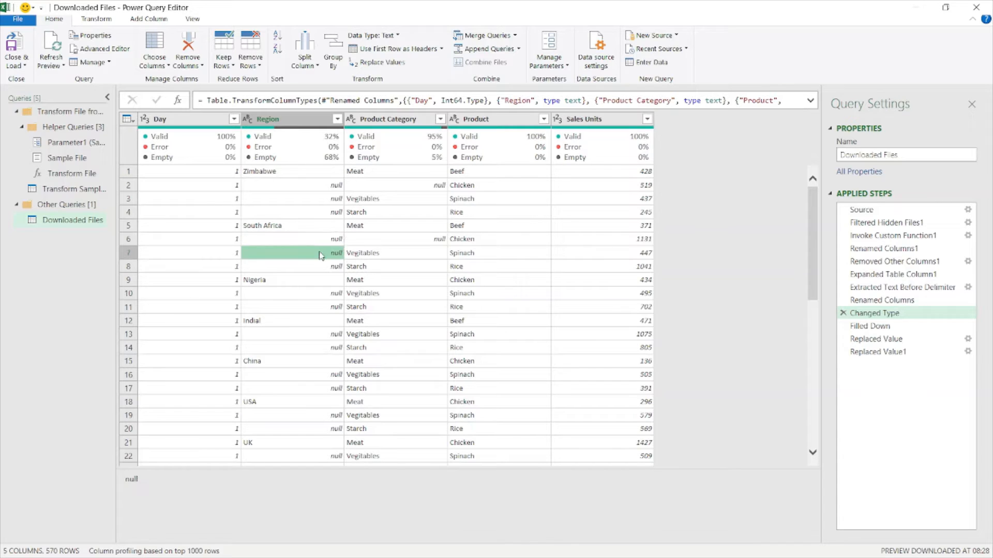
click(333, 265)
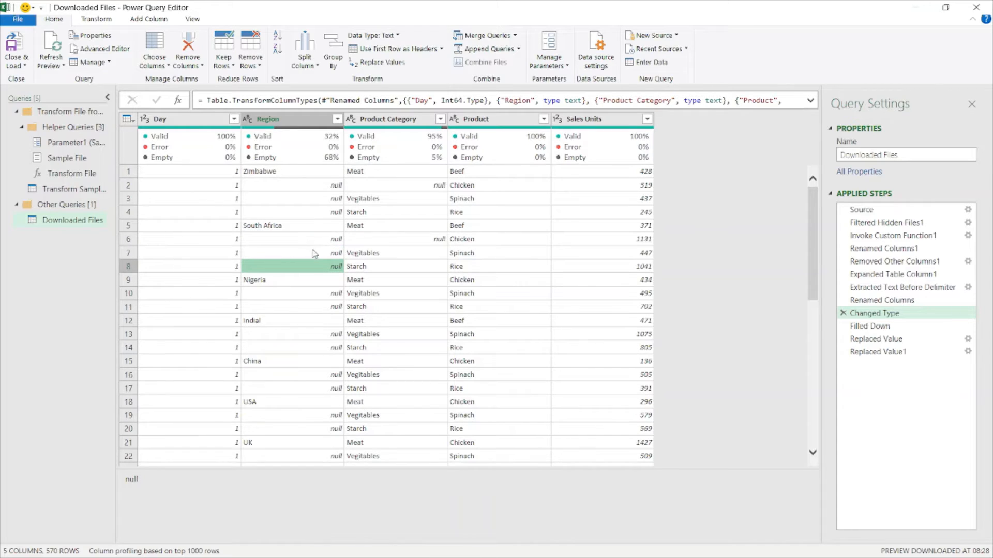
click(312, 253)
click(321, 239)
click(323, 212)
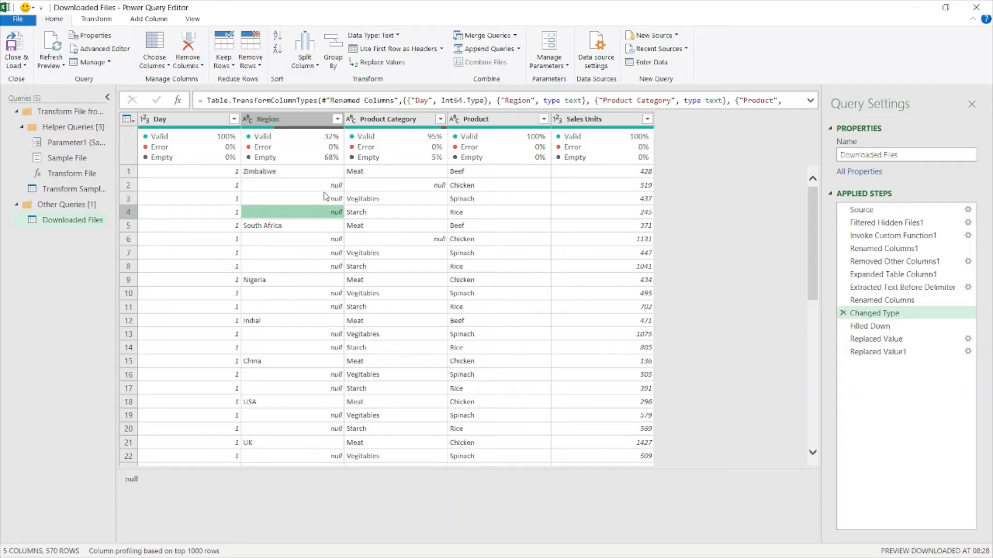
click(325, 186)
click(326, 201)
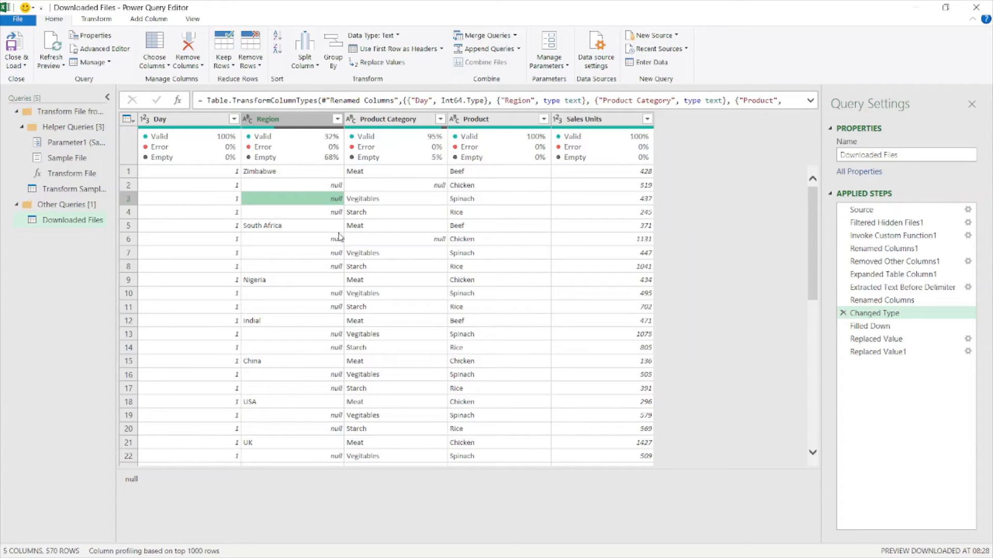
Compare the Region column at the Filled Down step with the same column at the Changed Type step
click(293, 173)
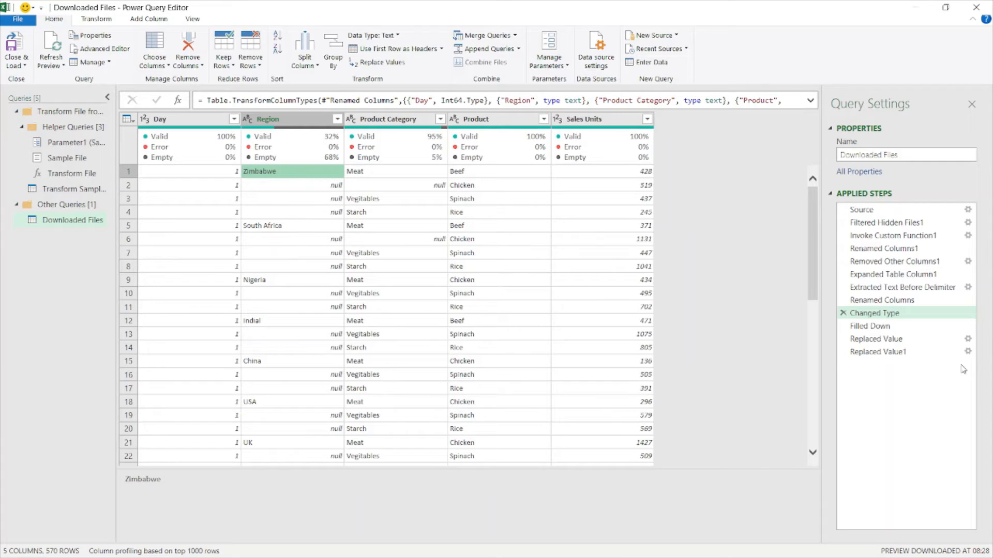
click(873, 326)
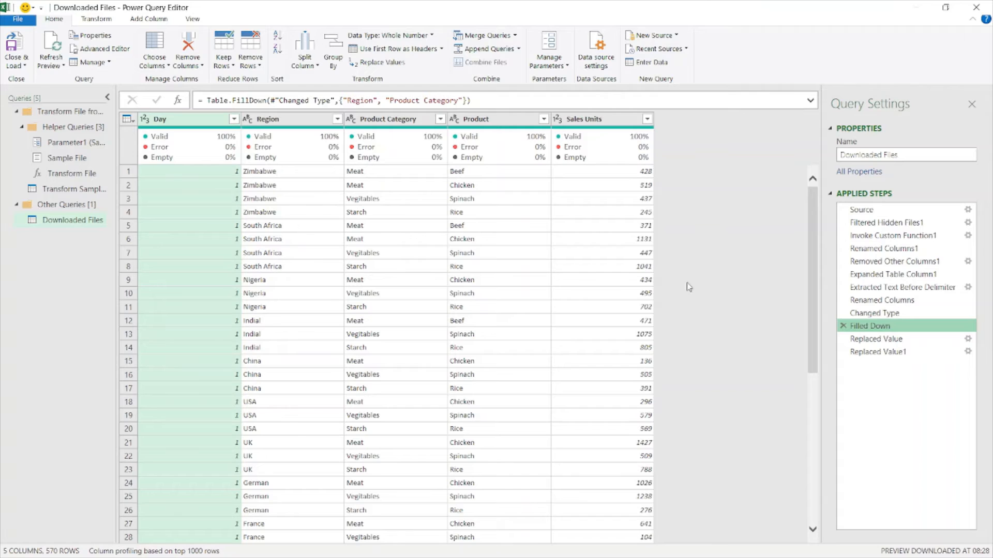
click(879, 314)
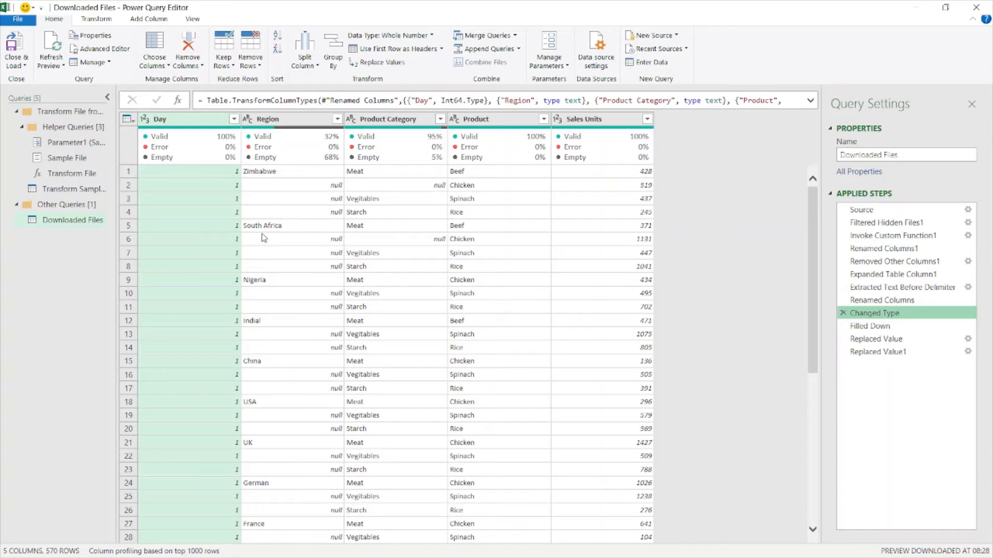
Fill the Region column upward, inserting the operation as an intermediate step after Changed Type
click(309, 227)
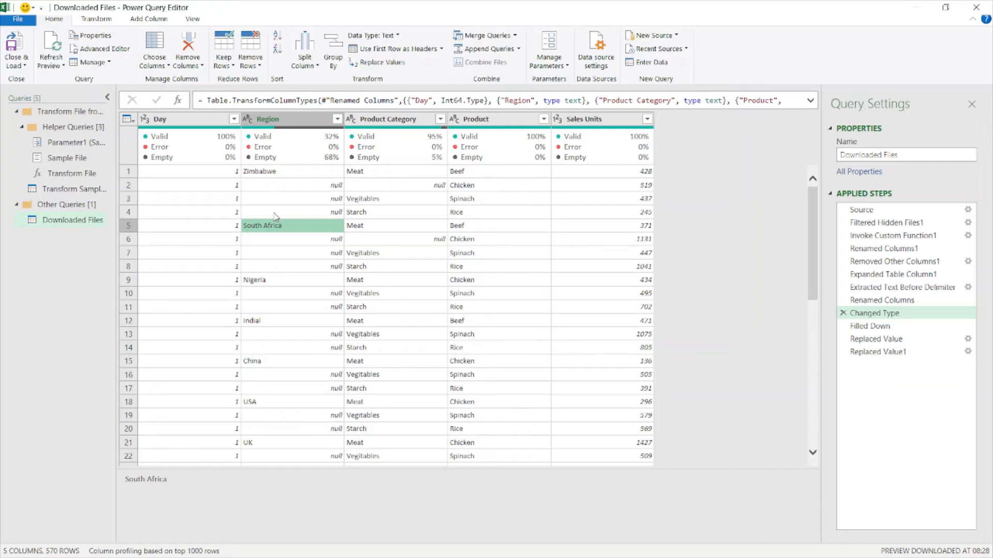
click(103, 19)
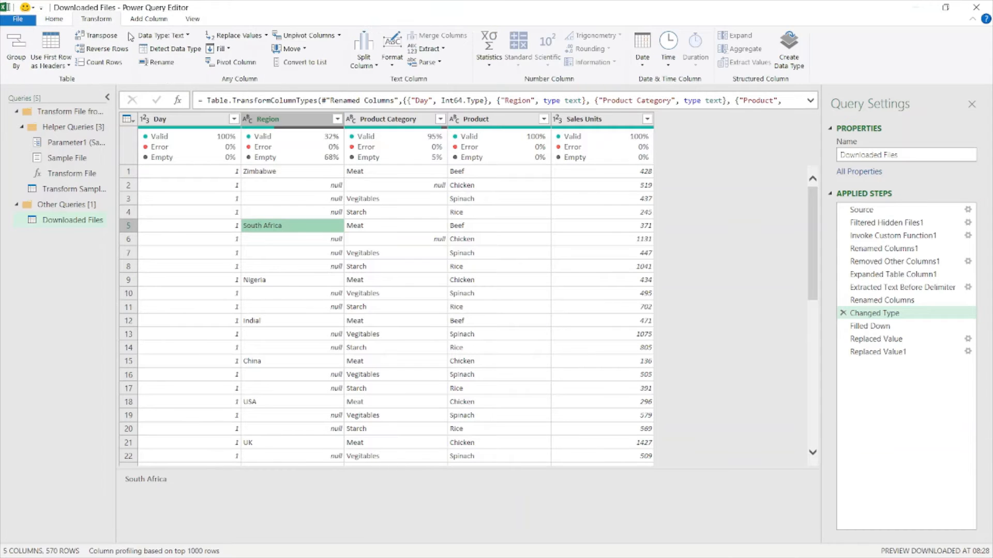
click(230, 49)
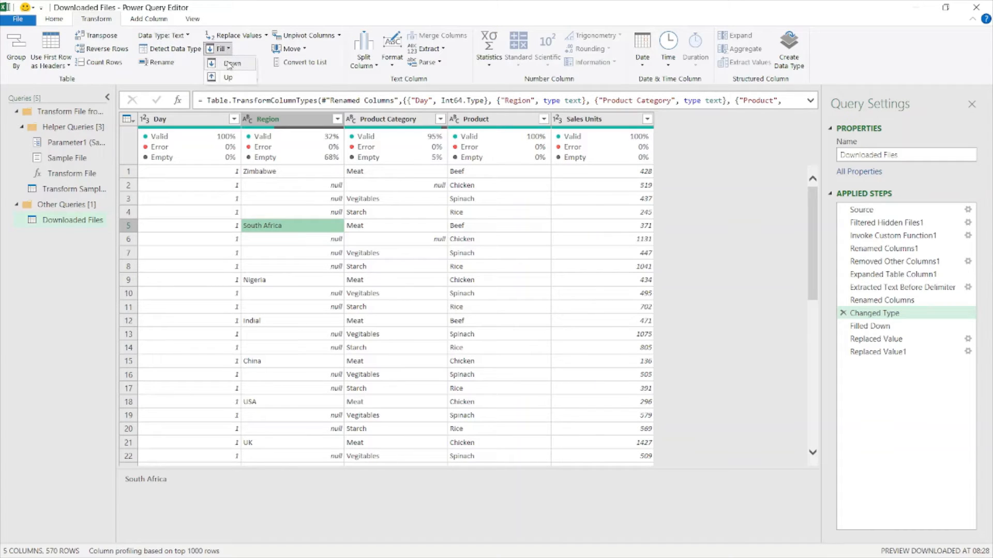
click(232, 64)
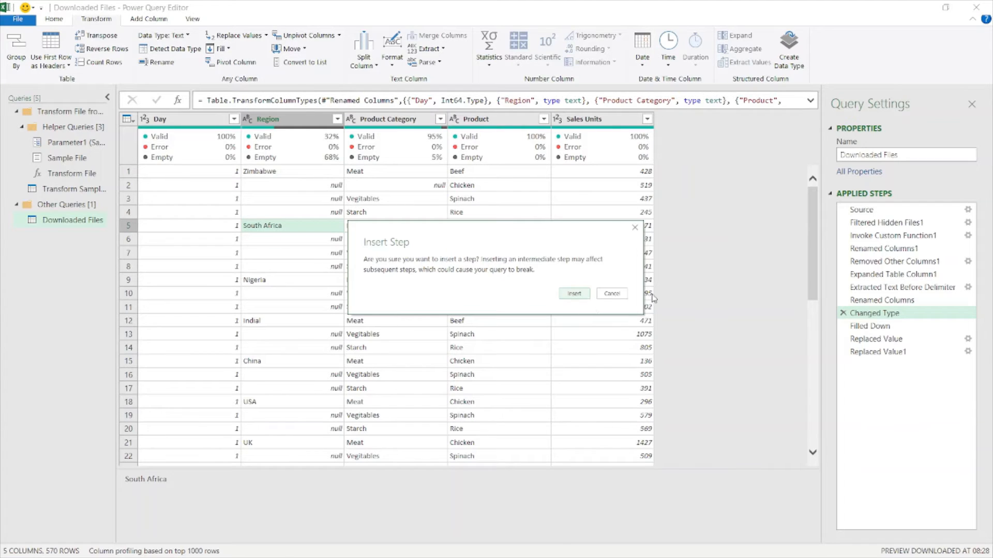
click(576, 294)
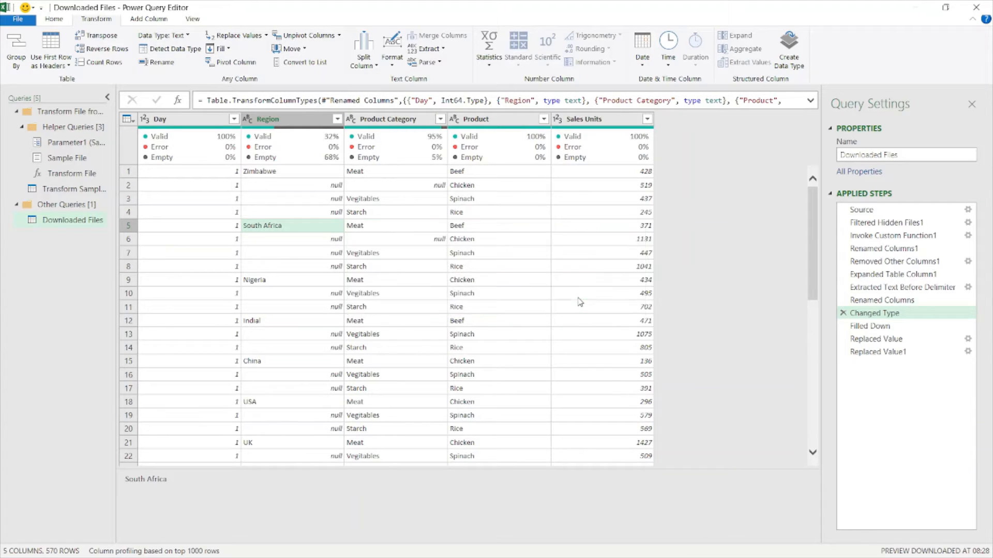
Check the filled Region values and delete the inserted Filled Up step from the query
click(270, 228)
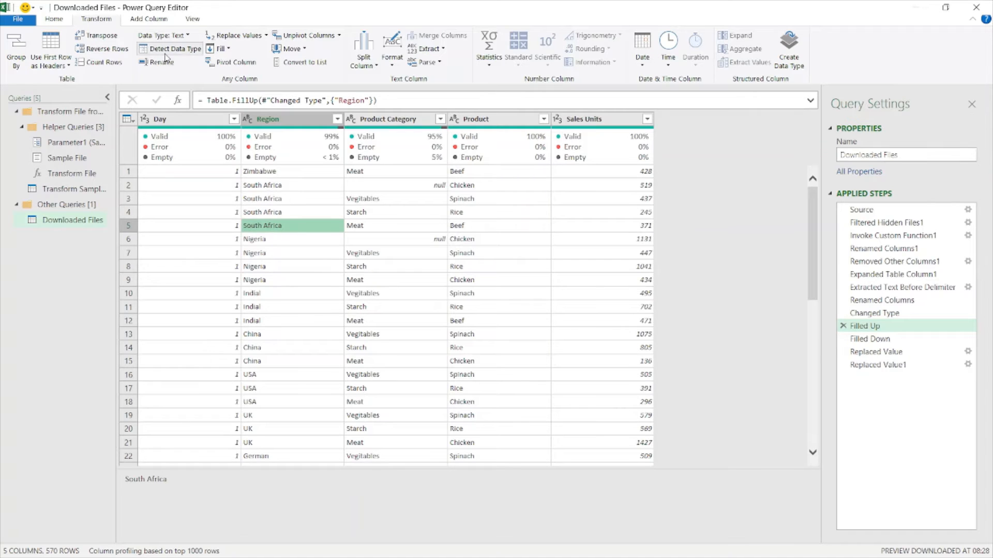
click(842, 326)
click(575, 294)
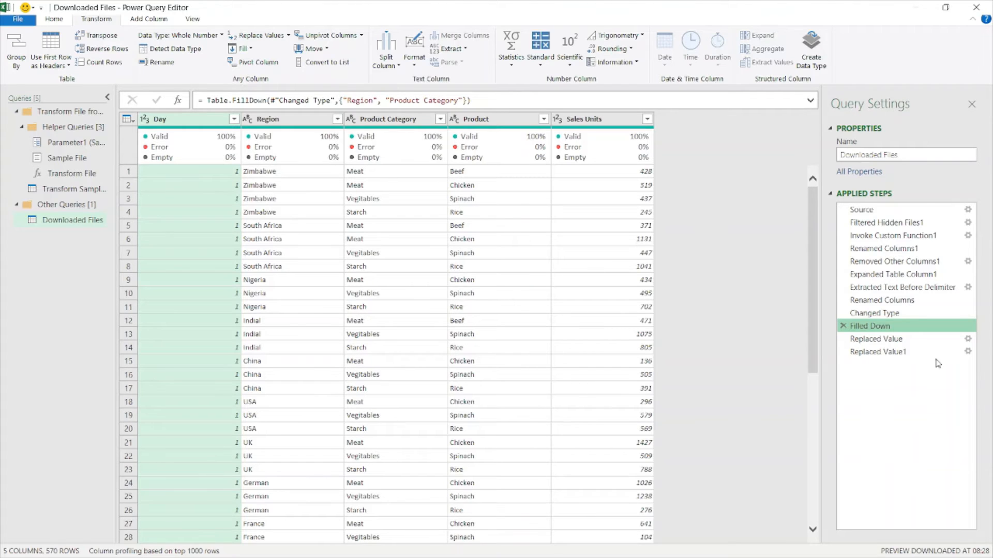
Examine the Replaced Value step's full formula and compare its data with the Filled Down step
click(888, 341)
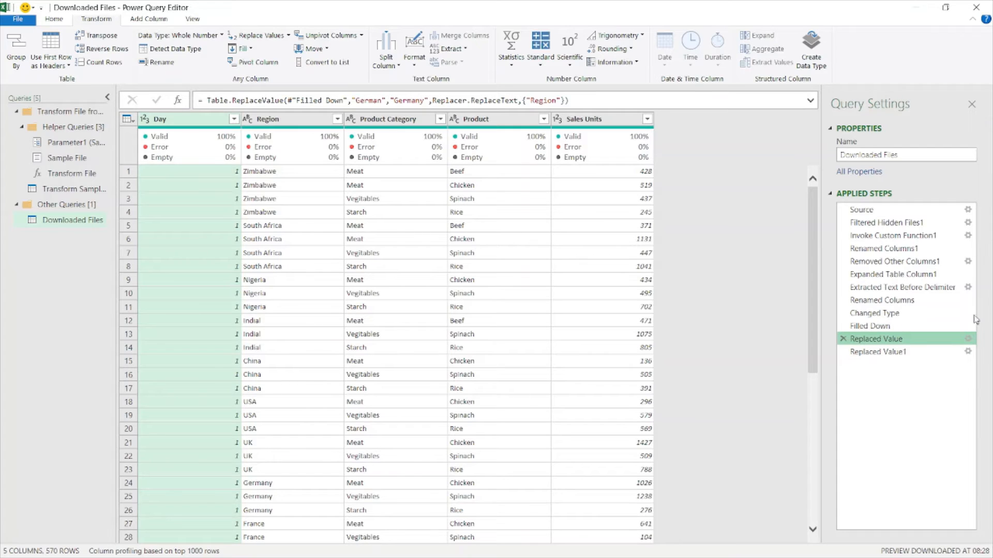
click(897, 326)
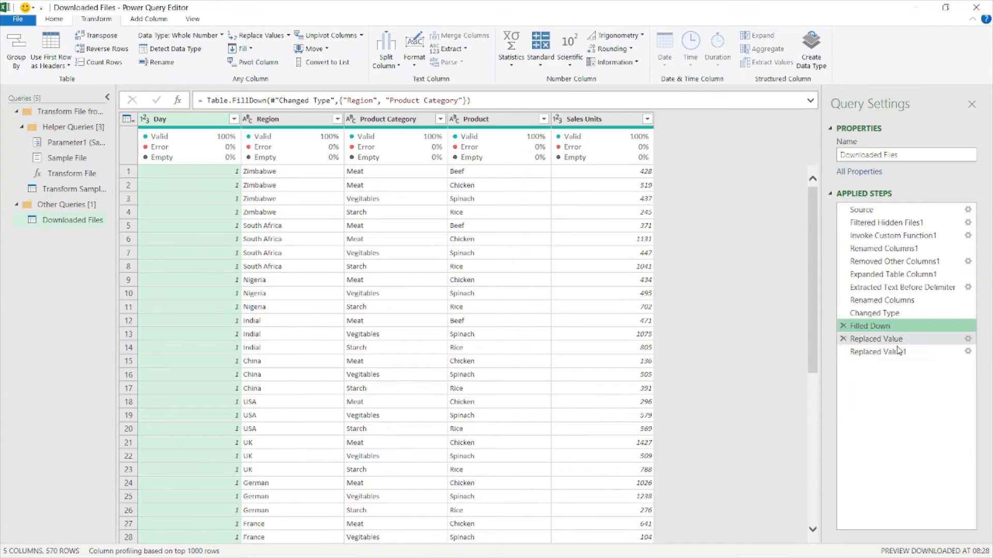
click(887, 340)
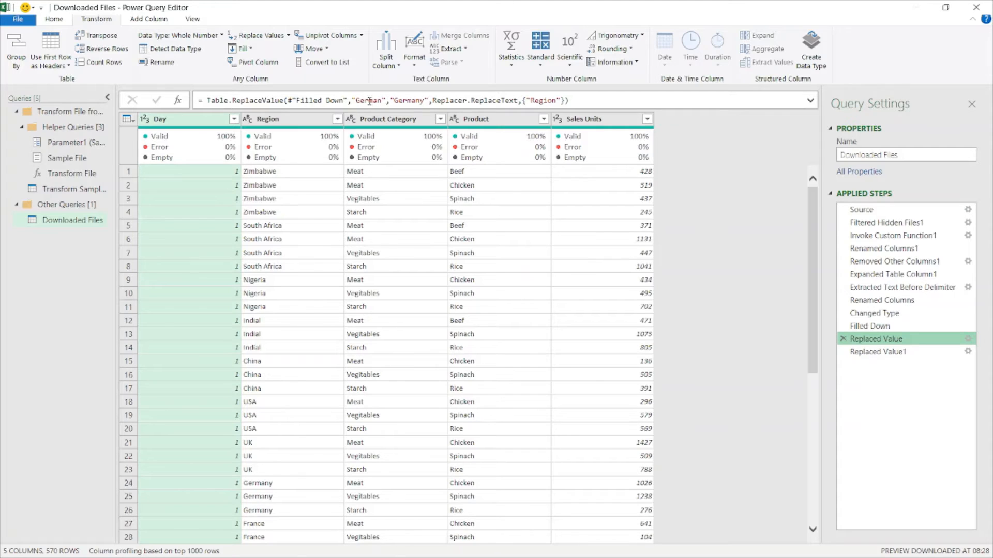
click(810, 100)
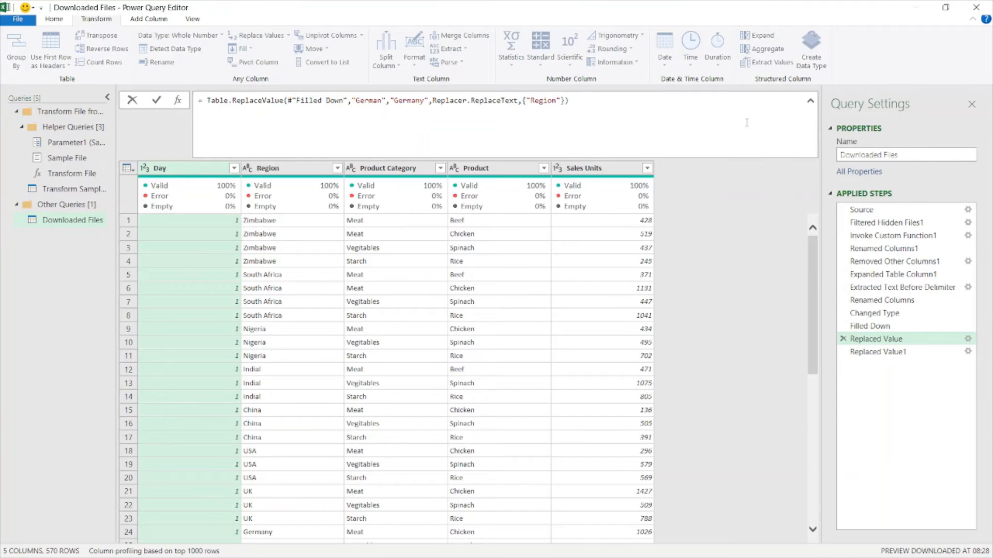
click(810, 100)
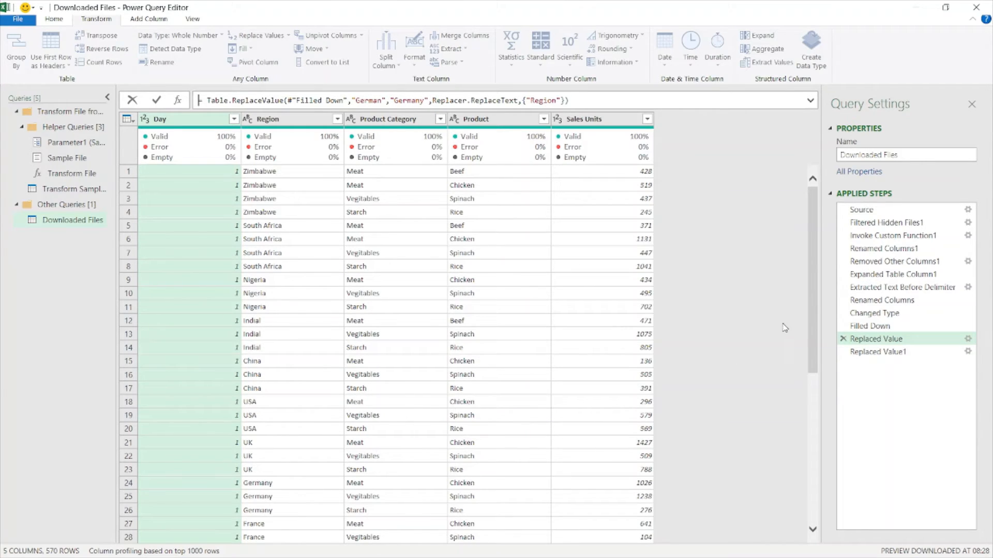
At the Filled Down step, bring up value replacement for German in the Region column, cancel it, and return to the Replaced Value step
click(870, 325)
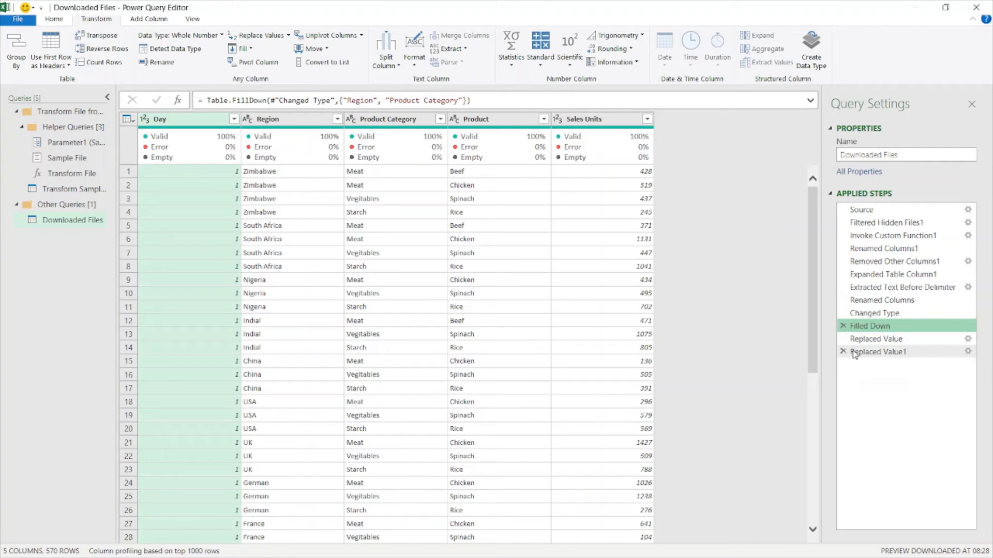
click(255, 484)
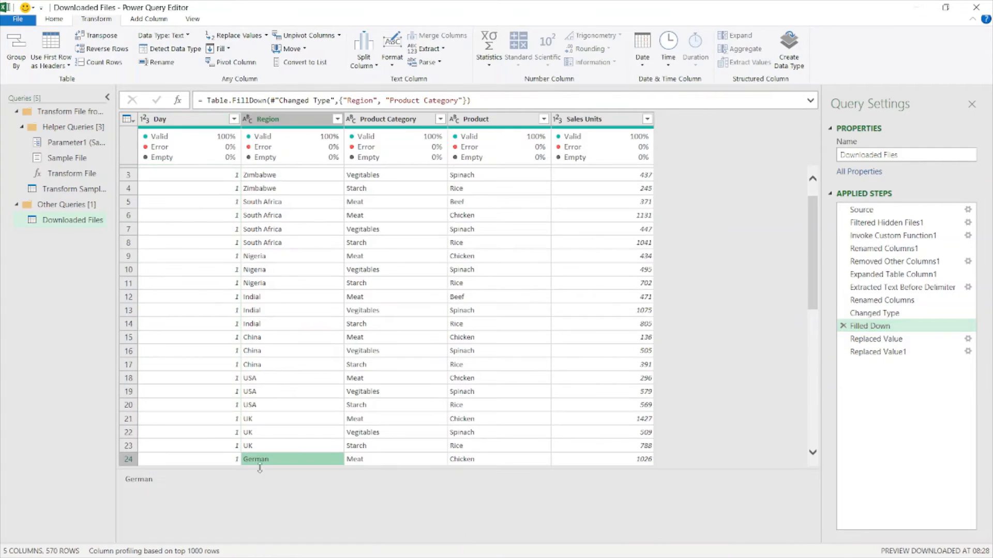
right_click(260, 463)
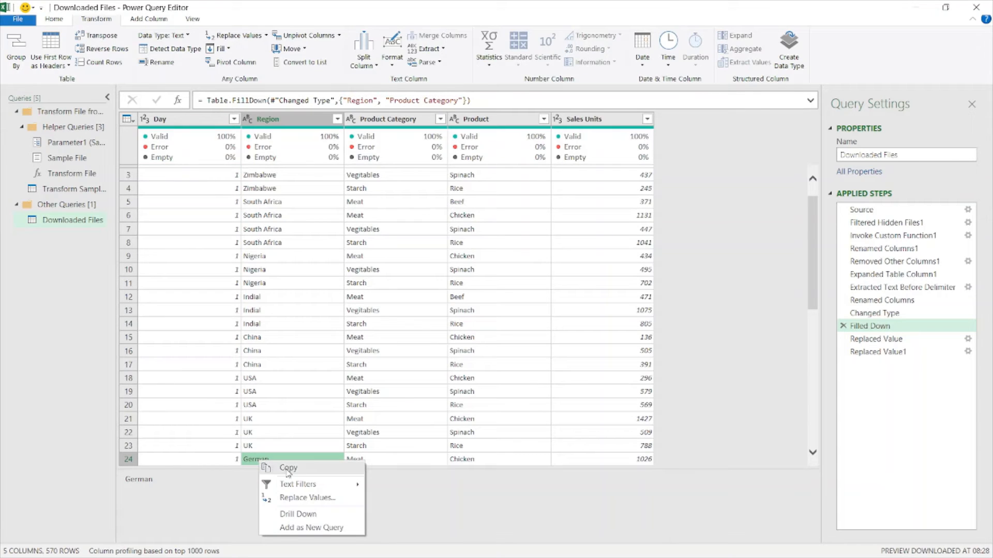
click(301, 498)
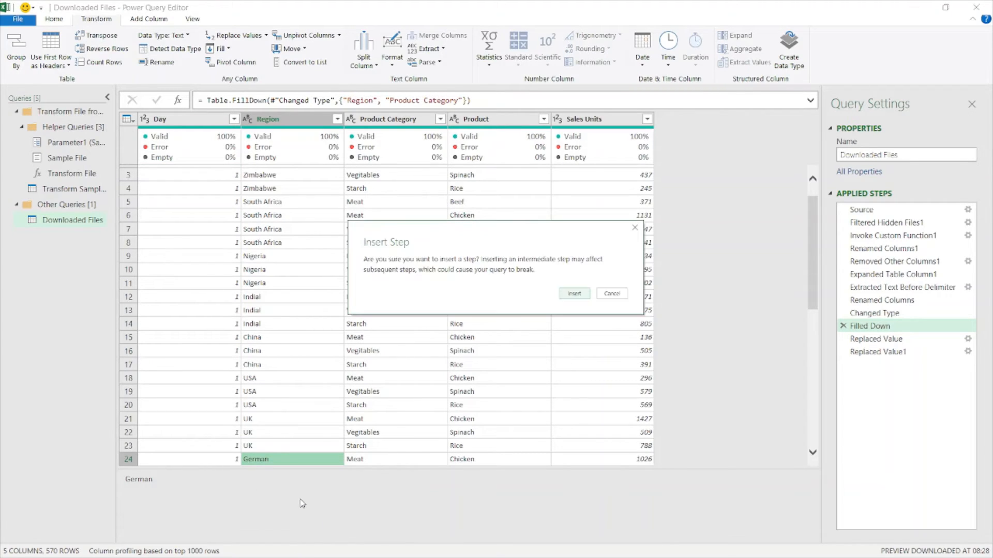
click(576, 296)
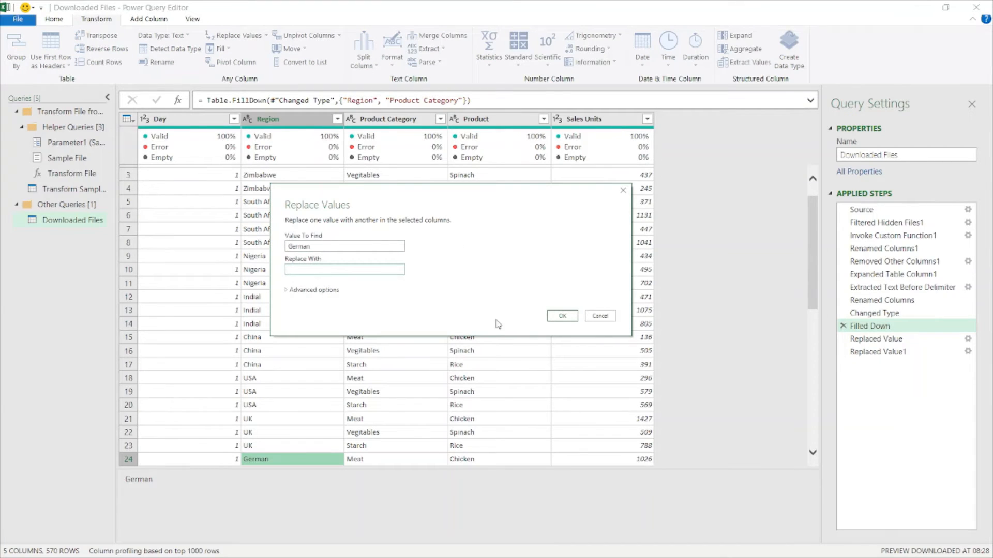
click(600, 316)
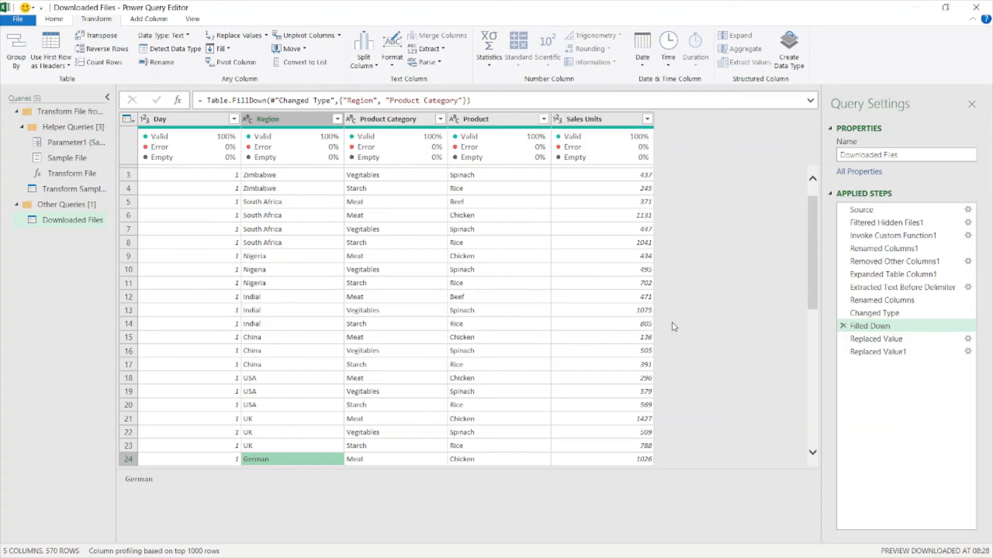
click(884, 339)
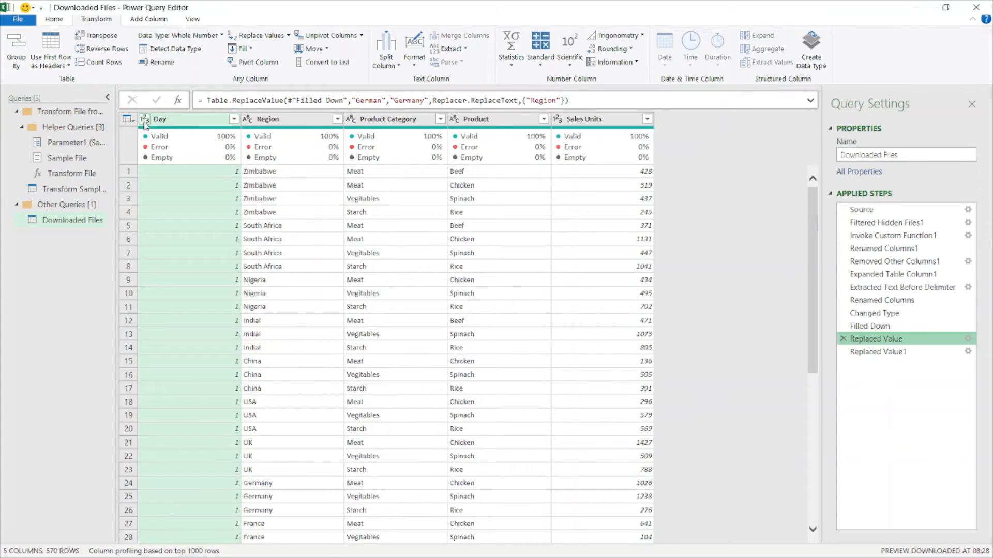
Examine the Source step and compare the Source.Name values at Expanded Table Column1 with those at Extracted Text Before Delimiter
click(887, 210)
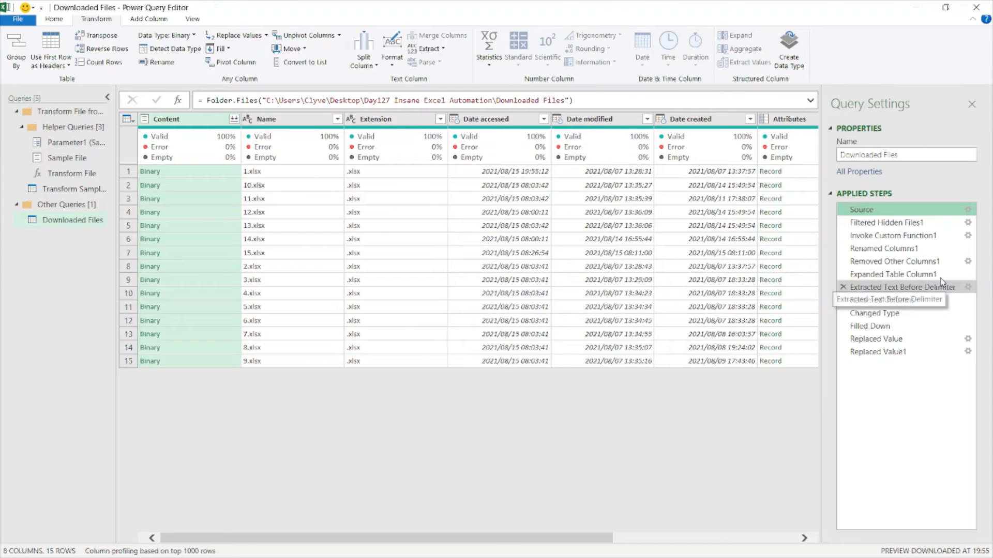
click(885, 277)
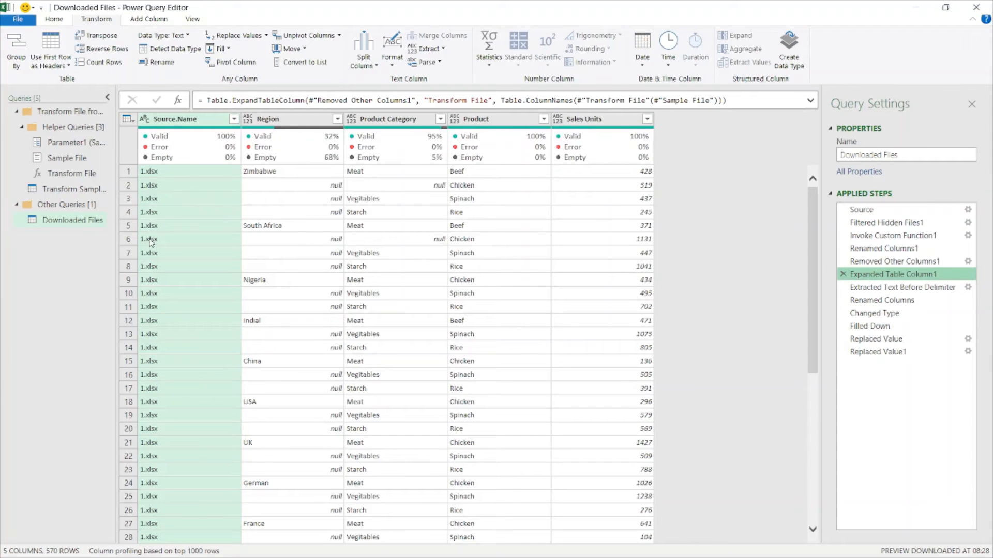
scroll(165, 197, down, 9)
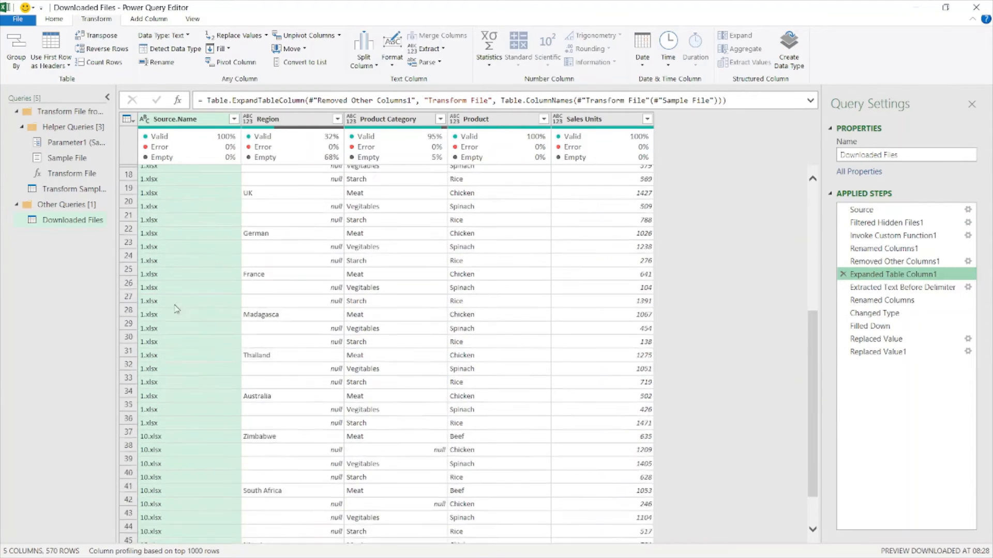
scroll(147, 371, down, 20)
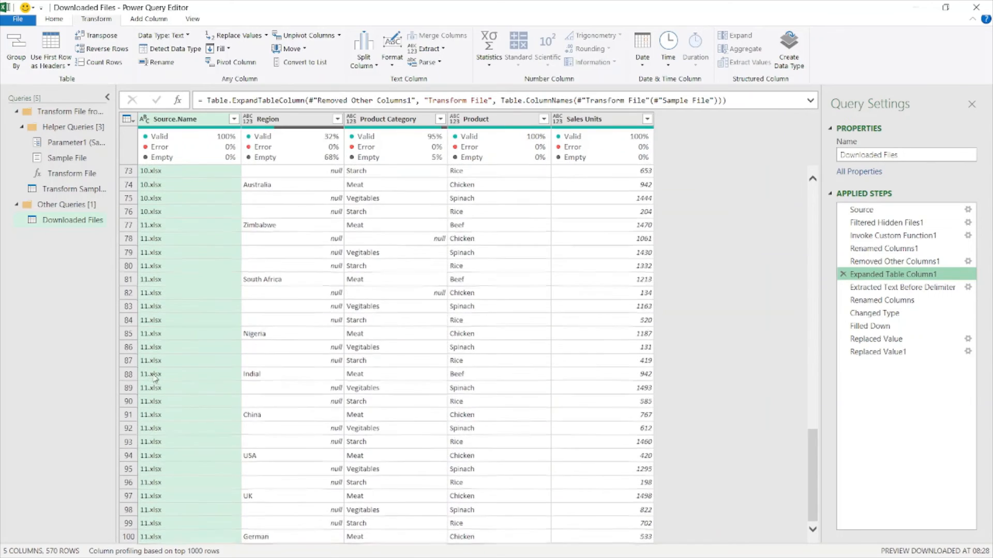
scroll(154, 367, down, 11)
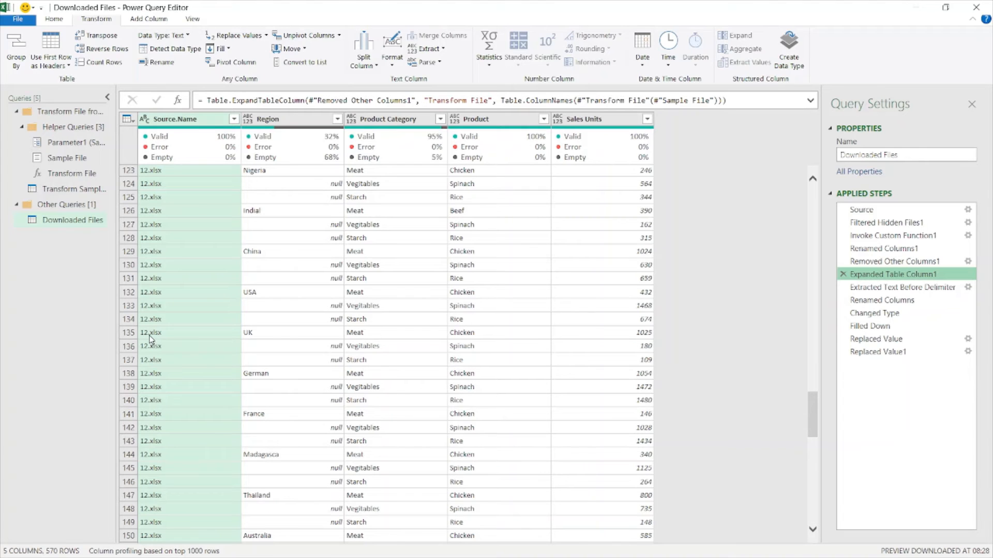
click(910, 289)
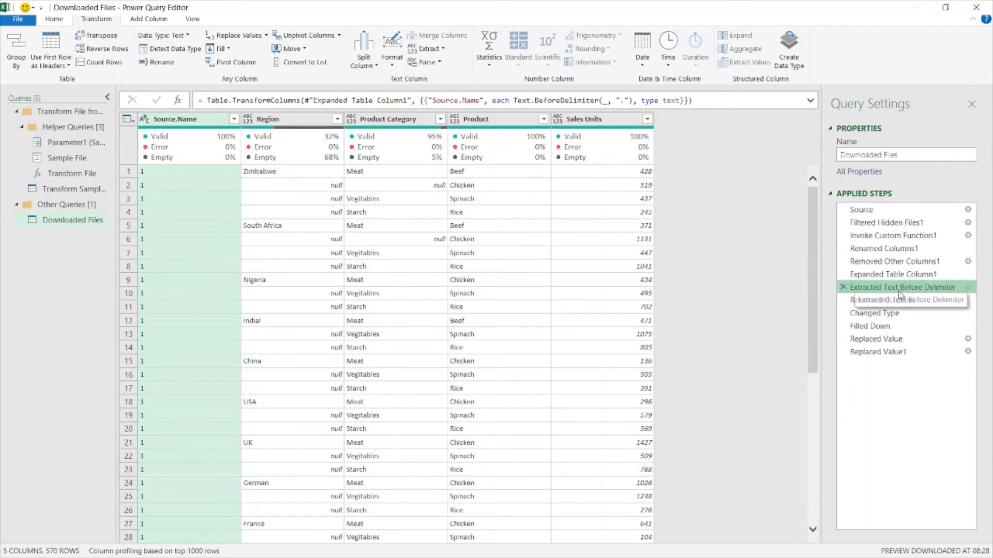
Extract the text before the "." delimiter in Source.Name, inserting the operation as an intermediate step after Expanded Table Column1
click(879, 274)
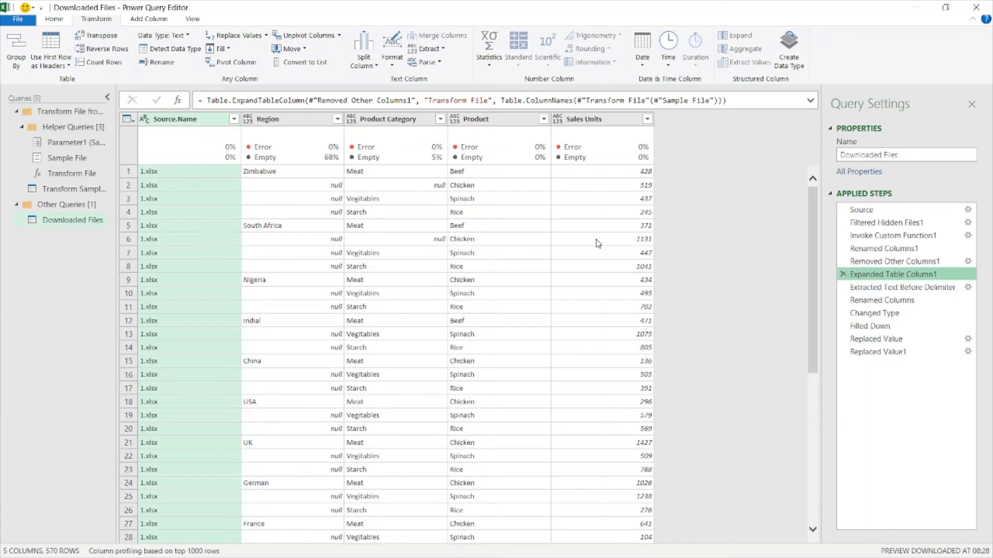
right_click(171, 120)
click(98, 24)
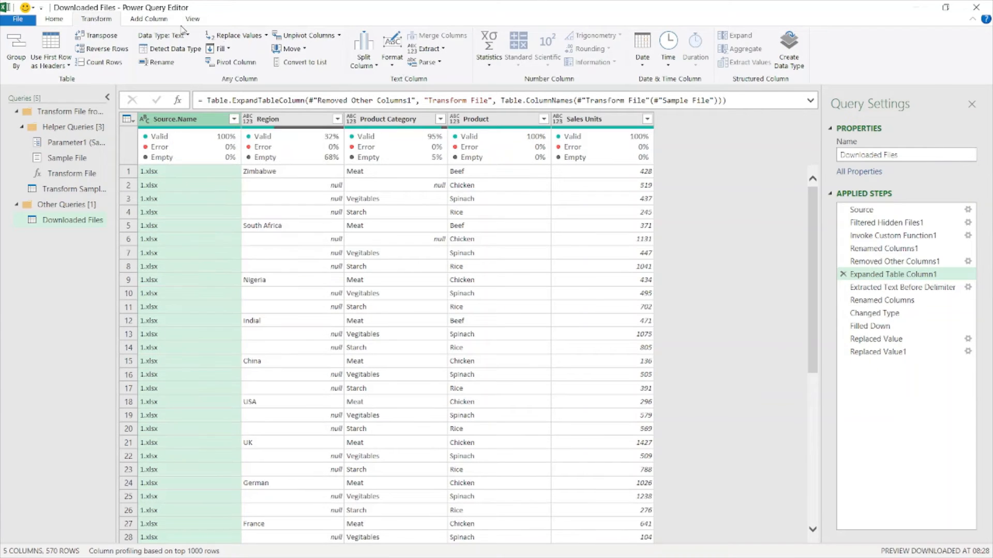
click(431, 49)
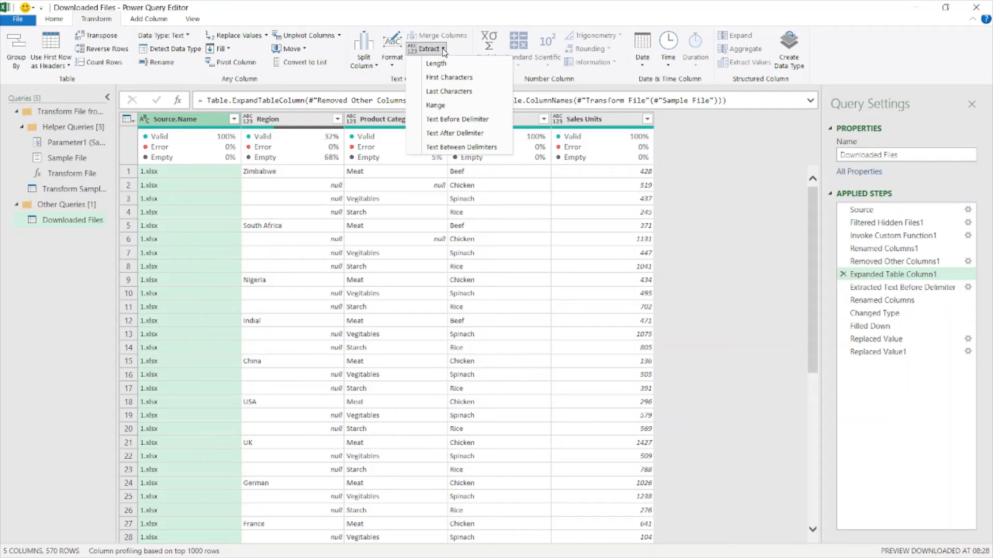
click(466, 120)
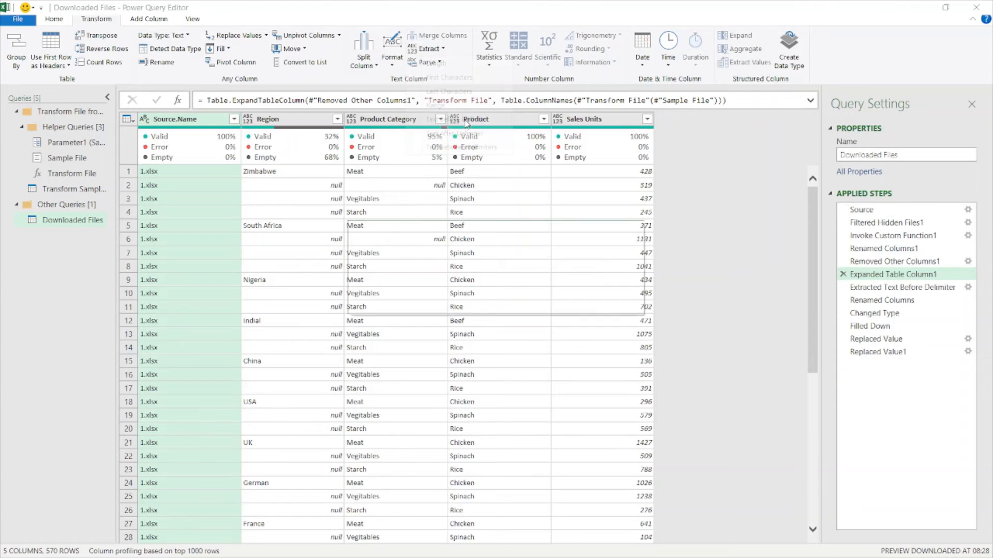
click(578, 295)
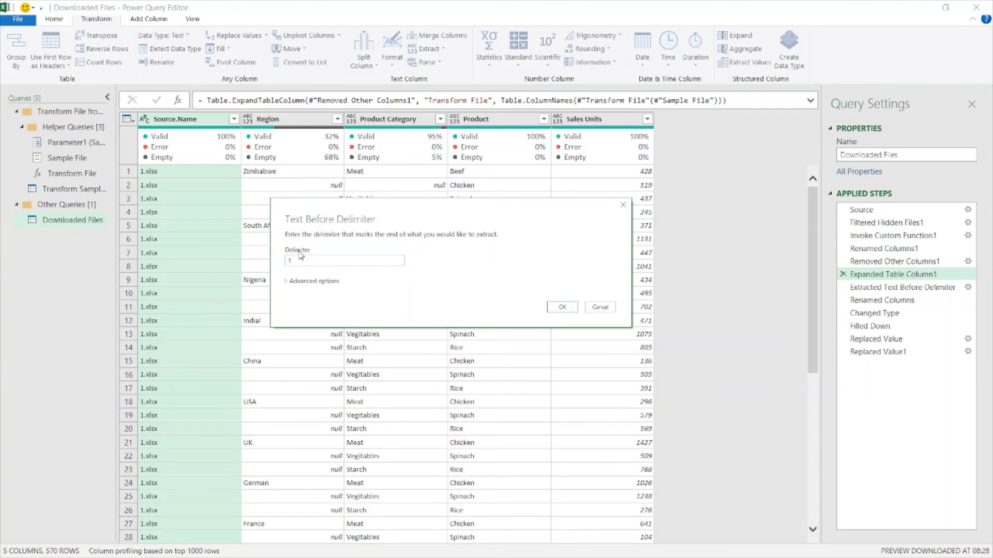
text(.)
click(563, 307)
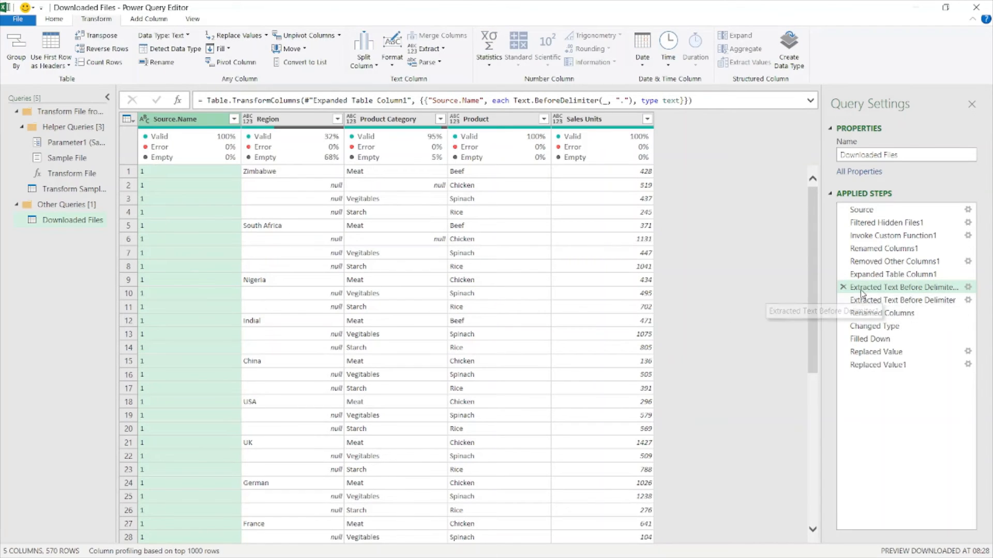
Delete the inserted duplicate text-before-delimiter step and compare the column-adding commands with the transform commands
click(842, 287)
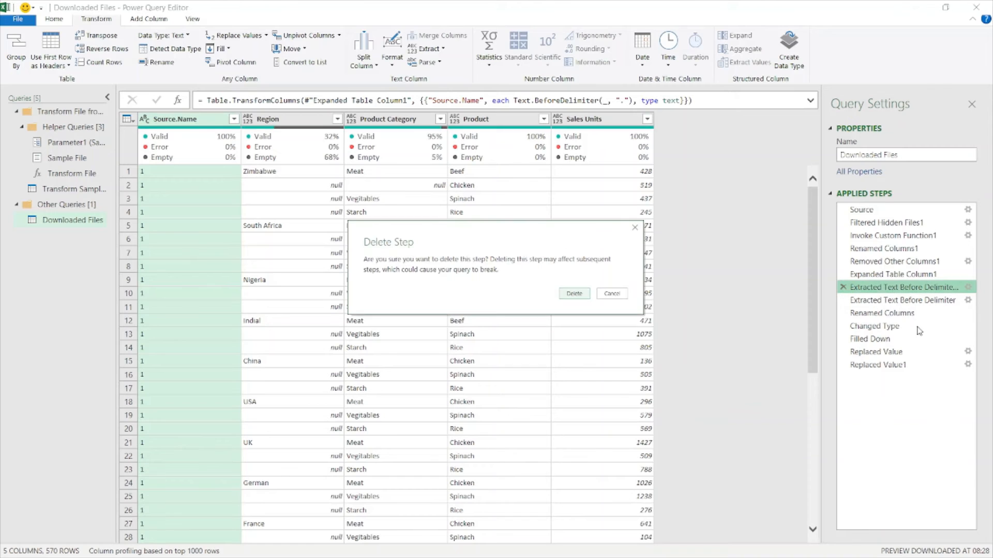
click(574, 294)
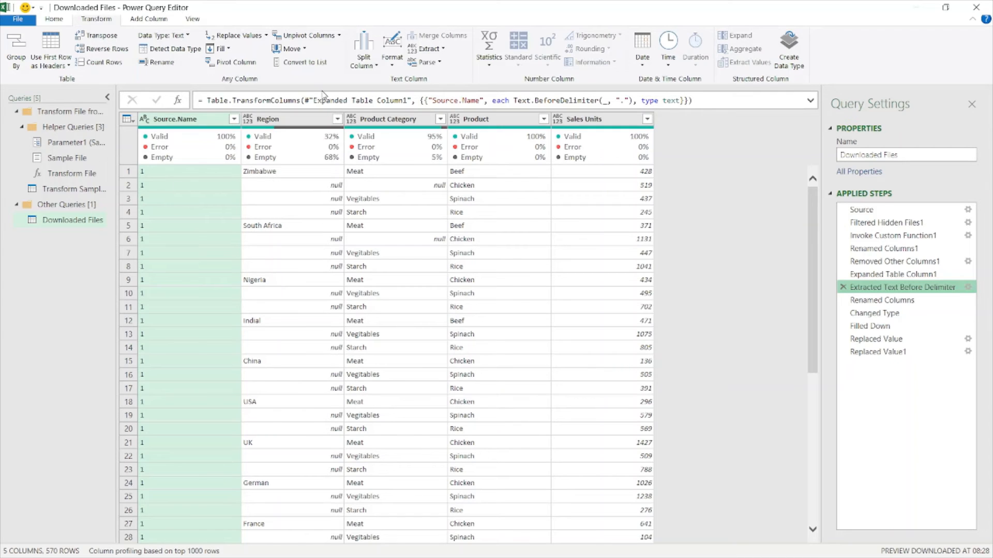
click(144, 20)
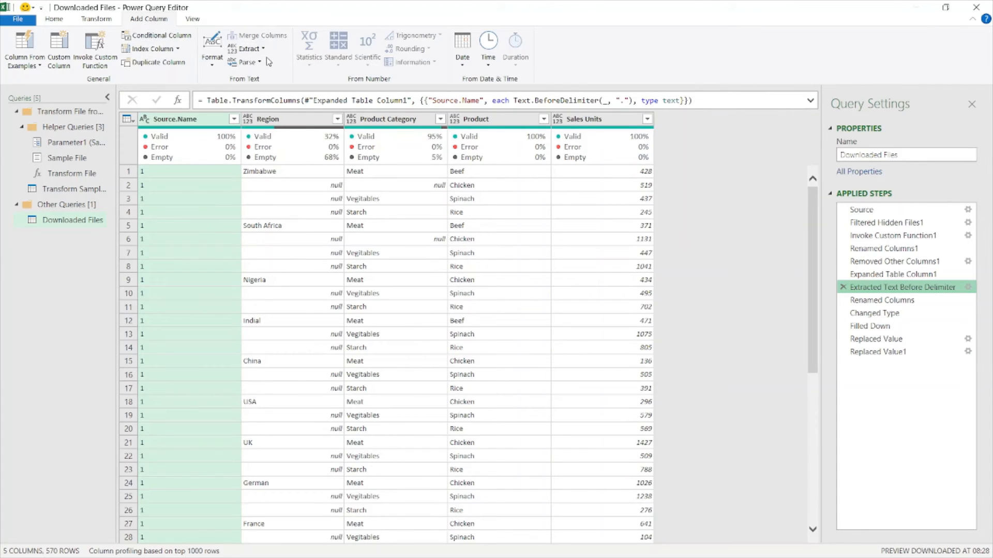
click(102, 19)
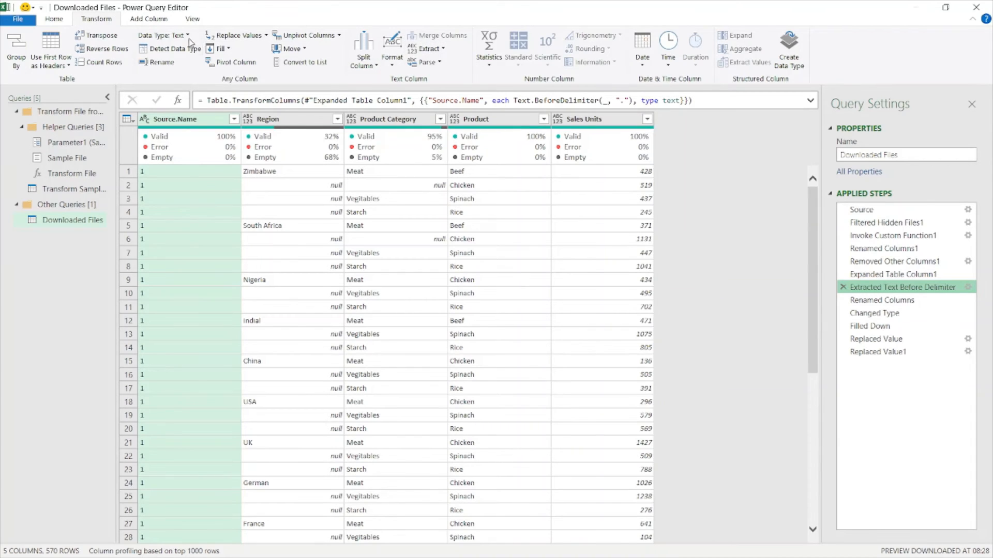
click(155, 20)
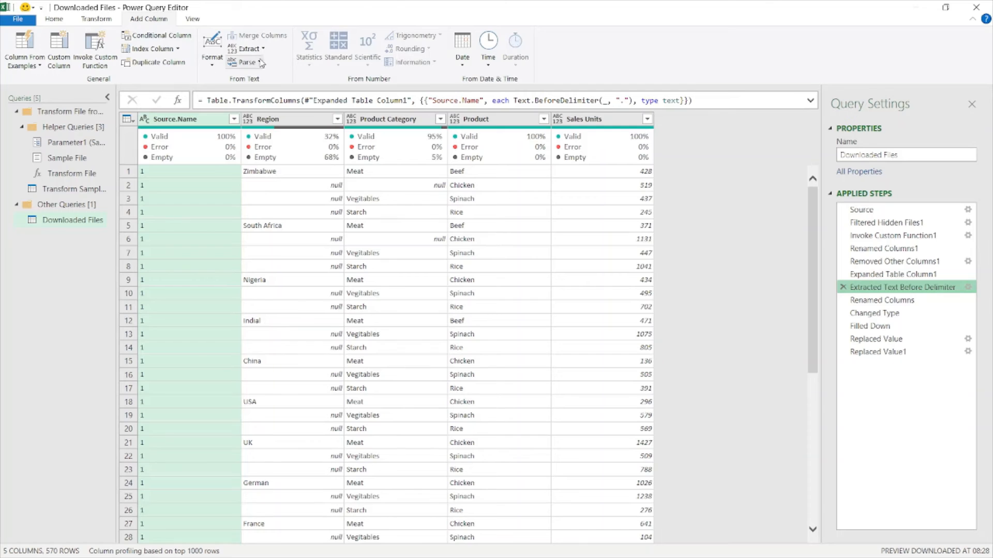
click(247, 48)
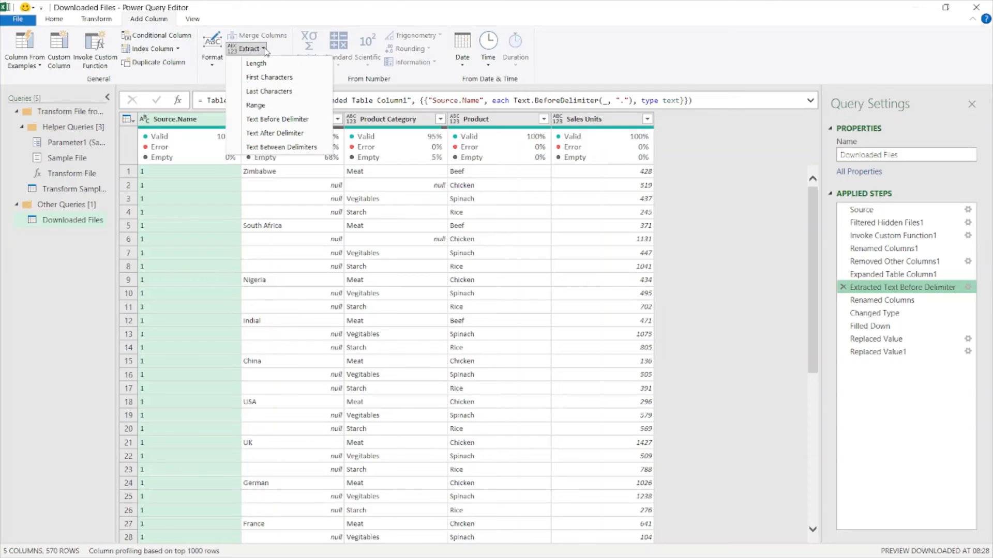
click(283, 133)
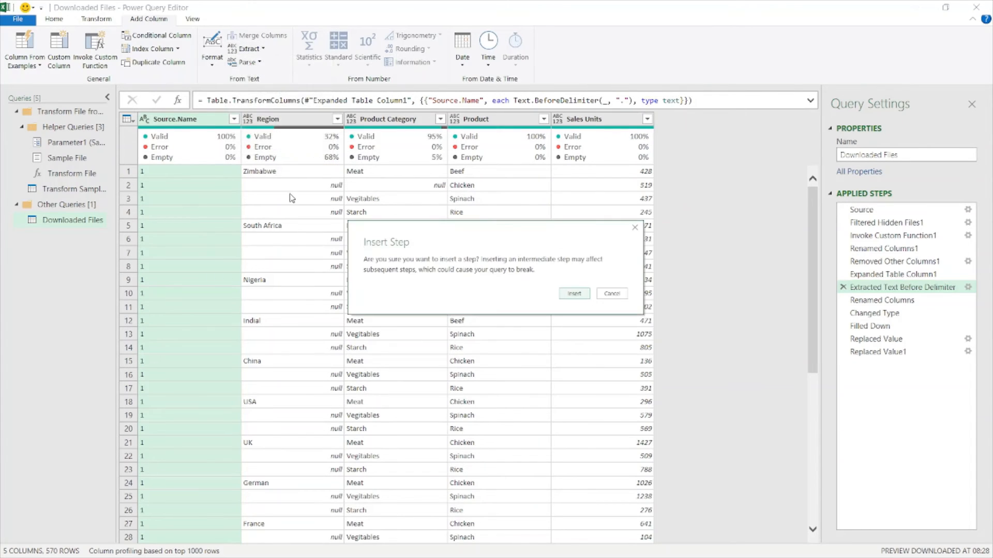
click(618, 293)
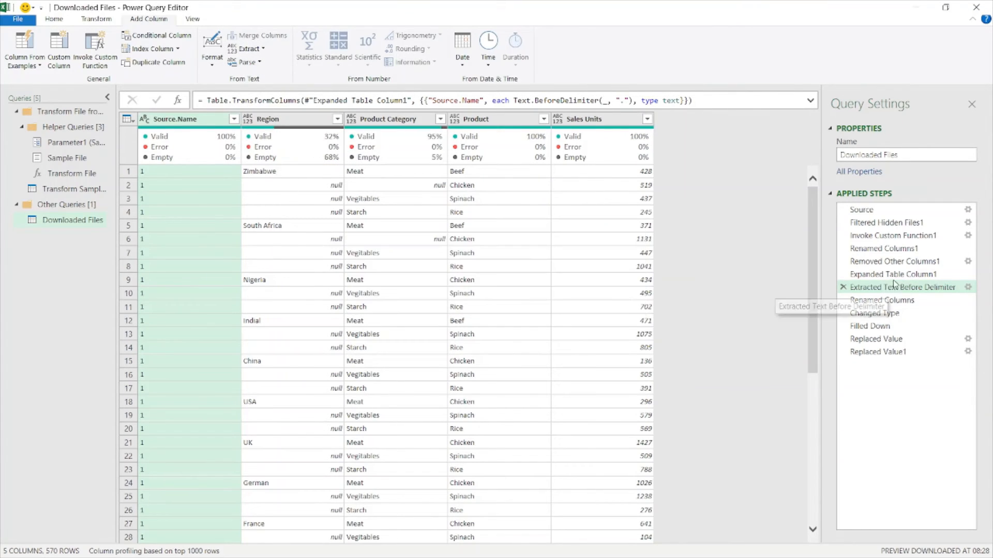
Add a column with the text after the "." delimiter in Source.Name, inserted as an intermediate step after Expanded Table Column1
click(868, 276)
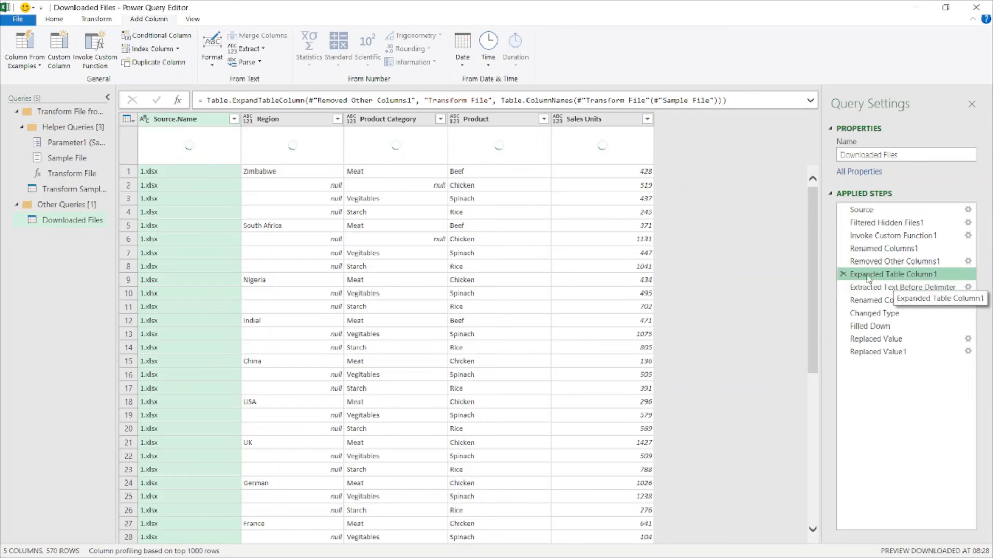
click(249, 48)
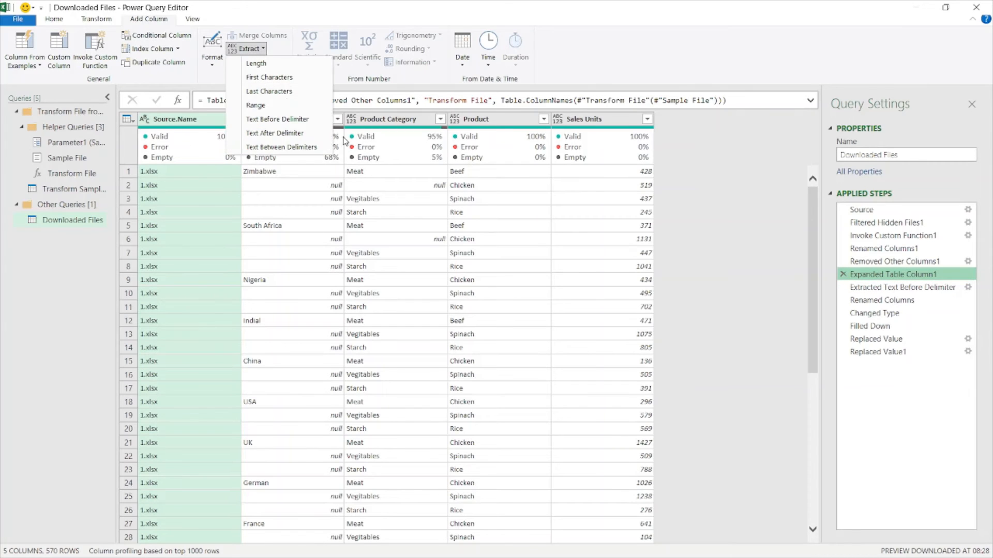
click(274, 132)
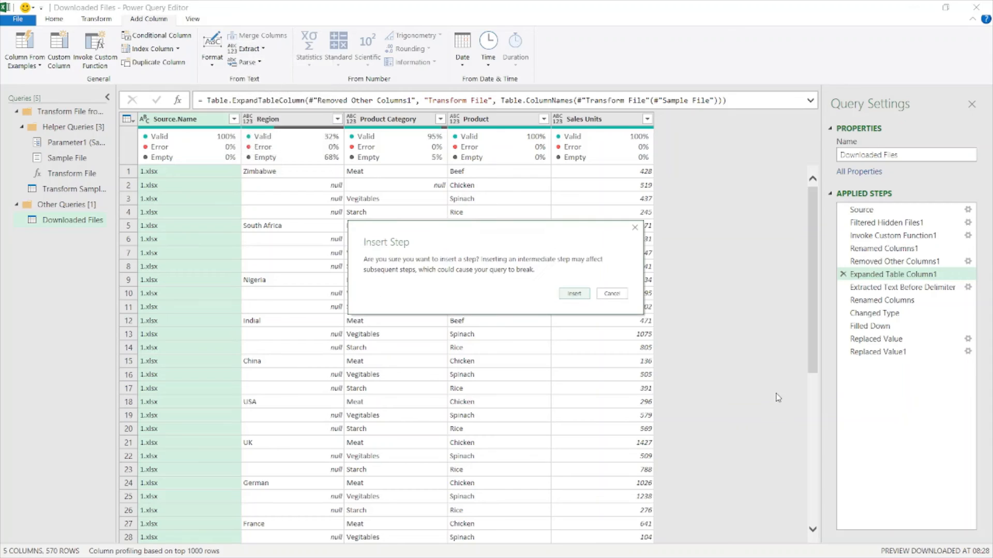
click(571, 295)
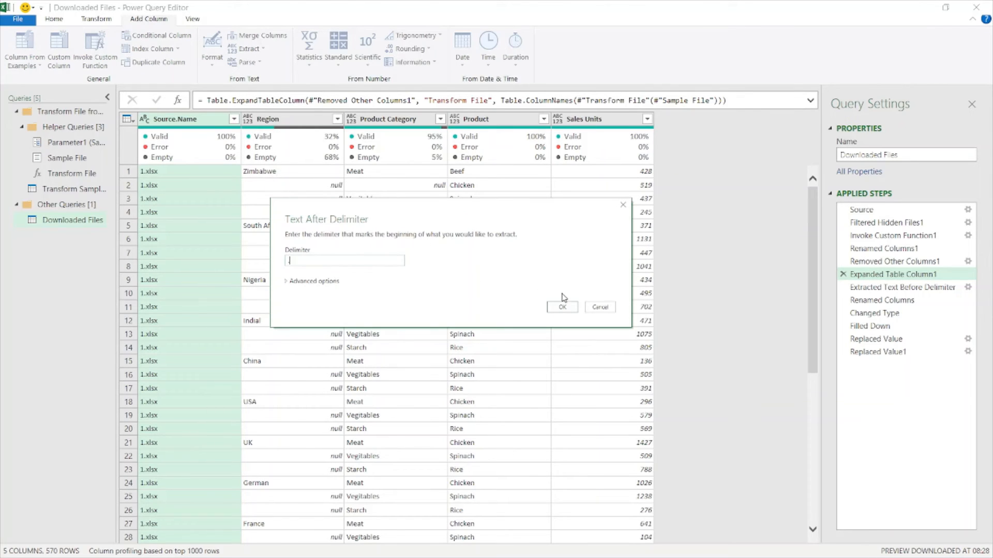
click(562, 308)
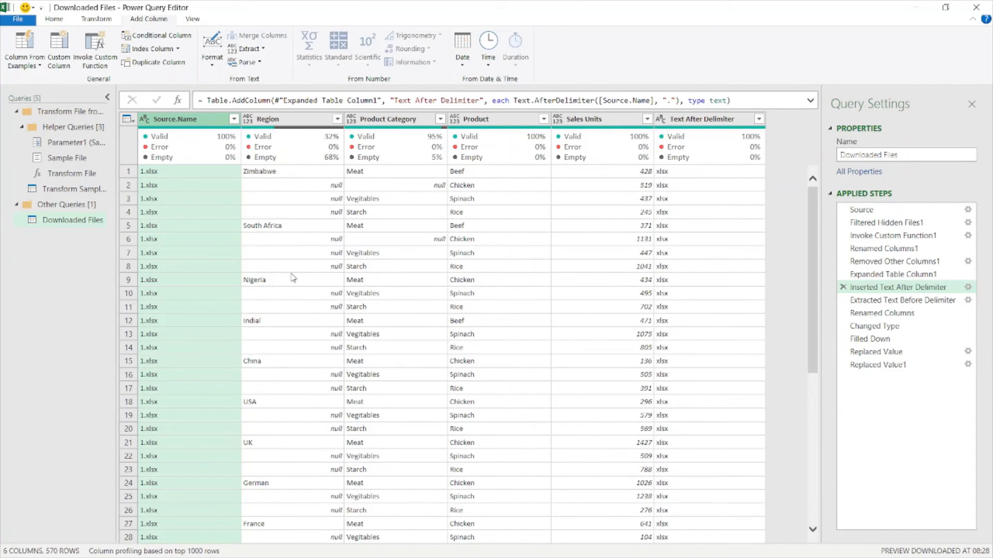
Delete the inserted text-after-delimiter step and review the transform commands against the column-adding commands
click(843, 287)
click(571, 290)
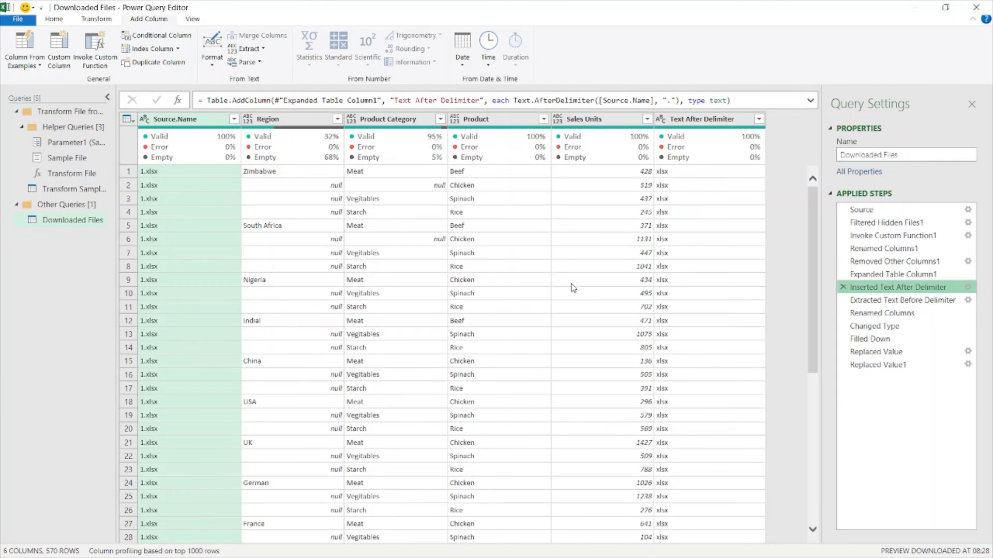
click(98, 19)
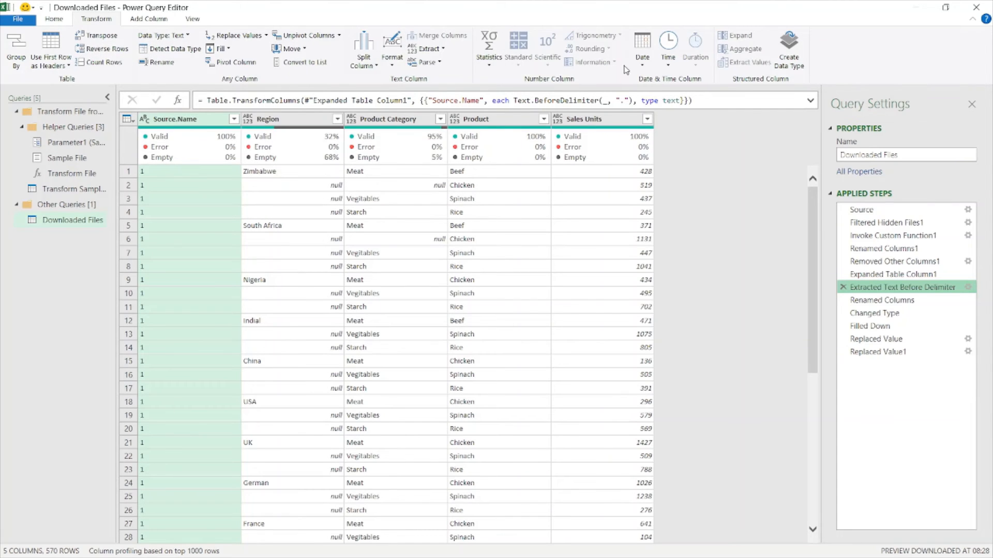
click(157, 20)
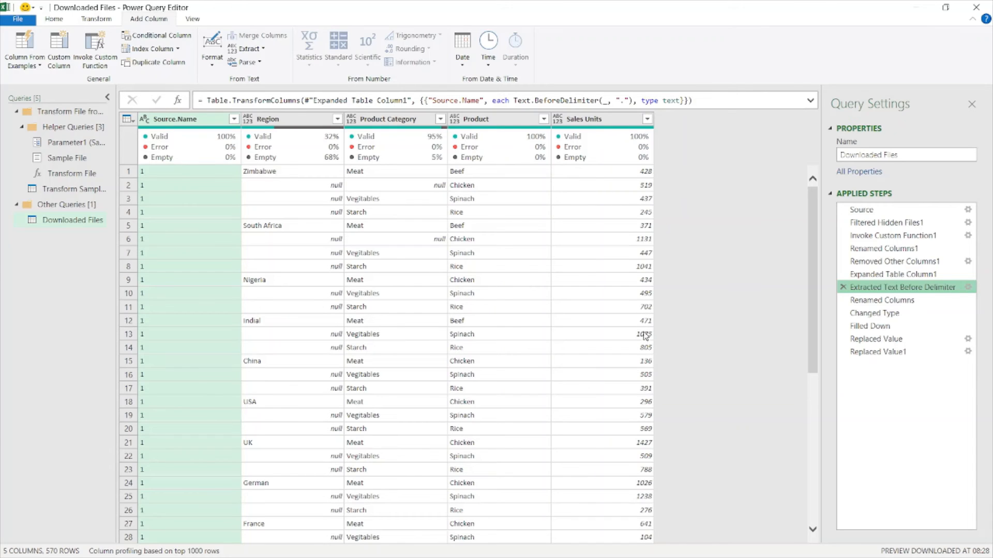
click(155, 36)
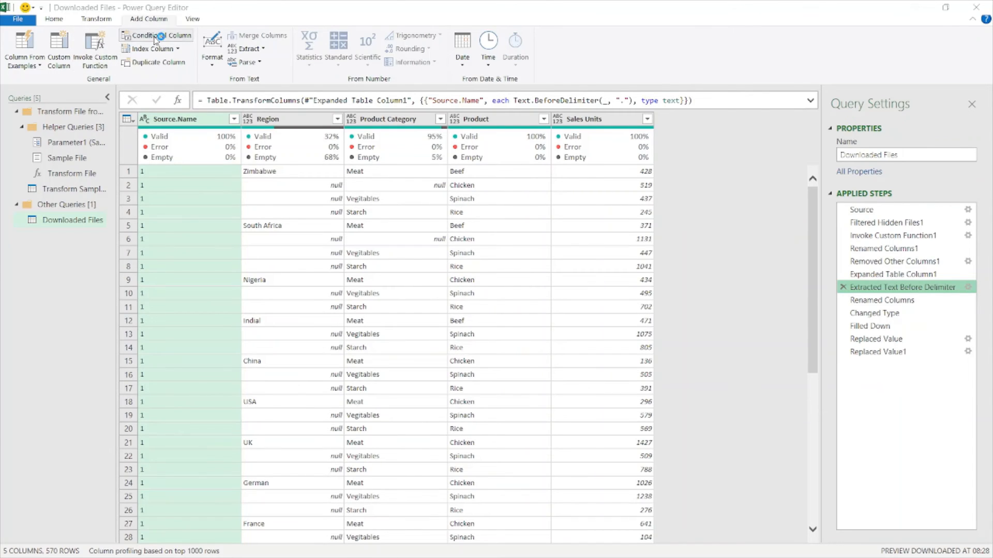
click(573, 294)
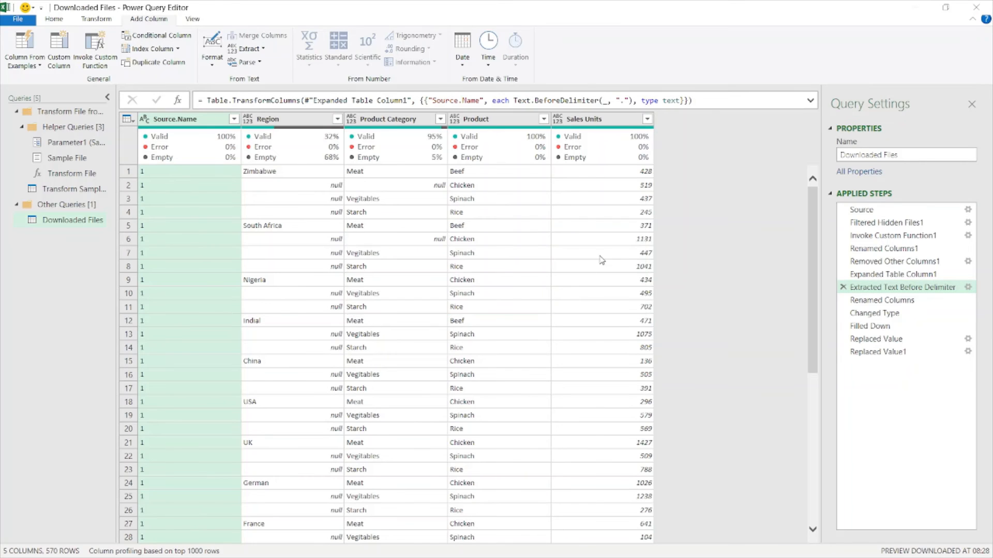
click(666, 164)
From the Replaced Value1 step, start a conditional column whose first clause outputs A when Sales Units is greater than 1000
click(881, 354)
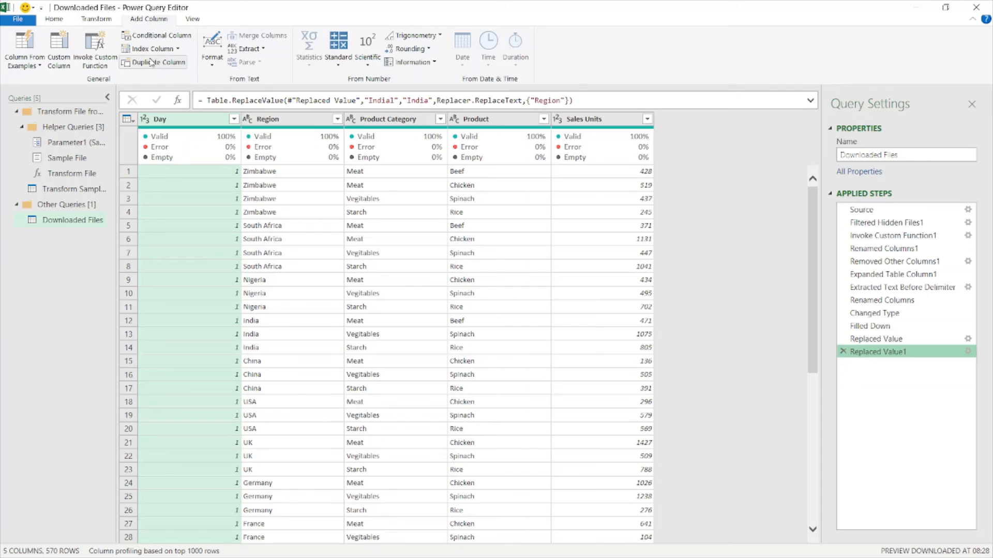
click(156, 35)
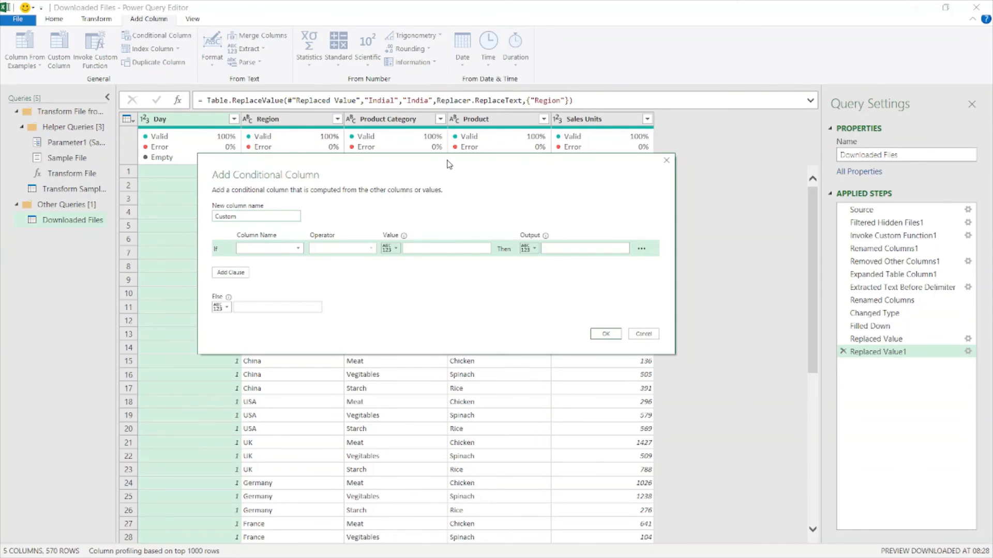
drag(447, 164, 536, 300)
click(393, 388)
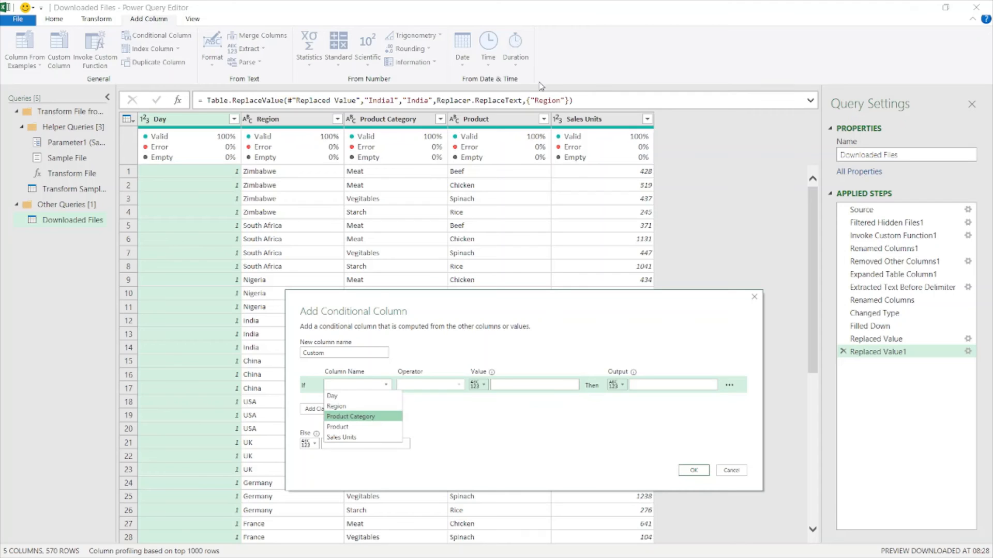
click(361, 438)
click(444, 385)
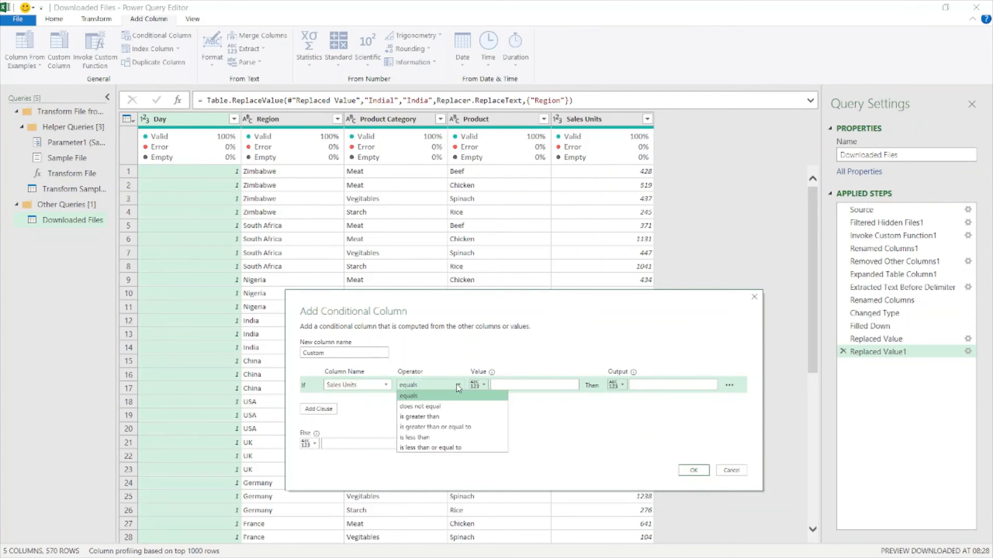
click(429, 417)
click(532, 384)
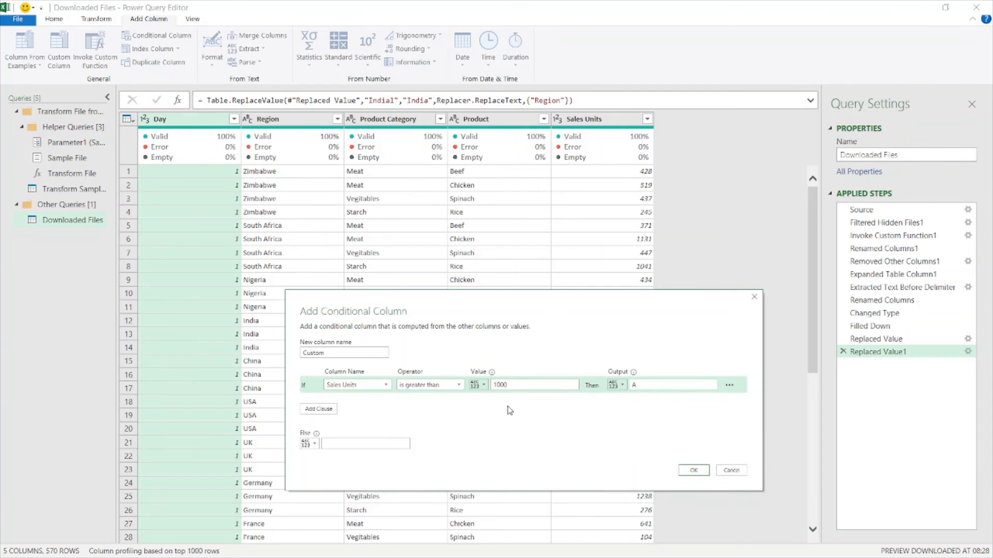
Add an else-if clause on Sales Units with the "is less than" operator
click(330, 411)
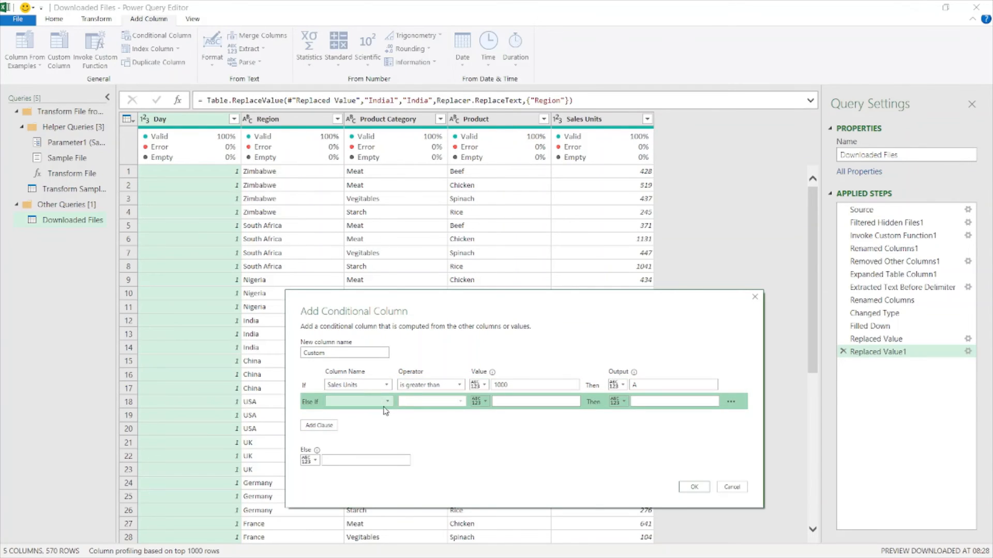
click(387, 401)
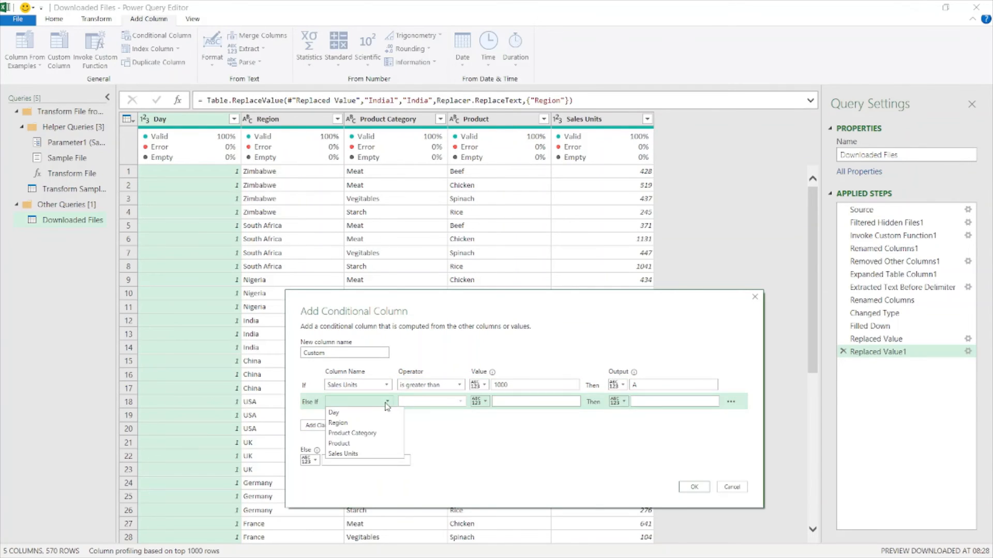
click(350, 455)
click(432, 402)
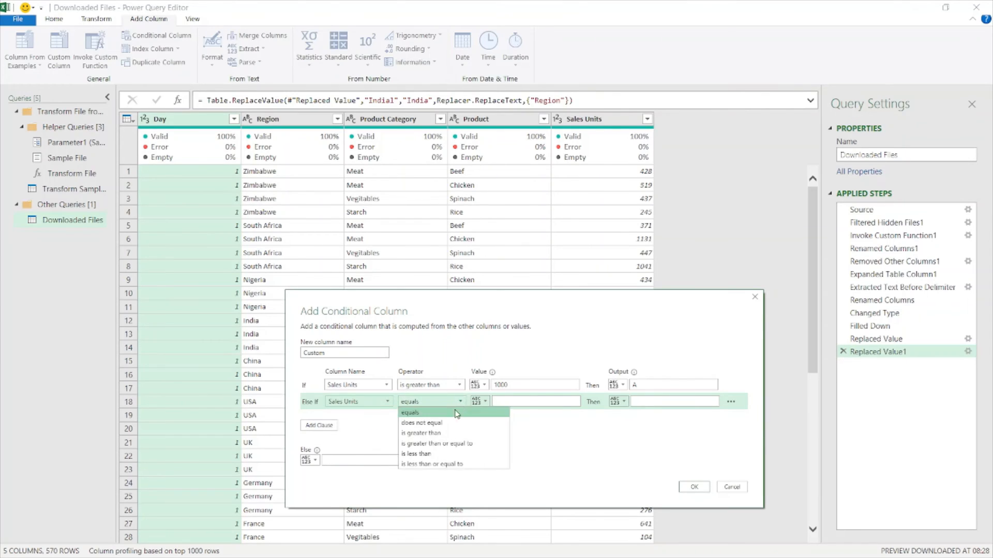
click(425, 455)
Change the operator of both Sales Units clauses to "is greater than or equal to"
click(460, 403)
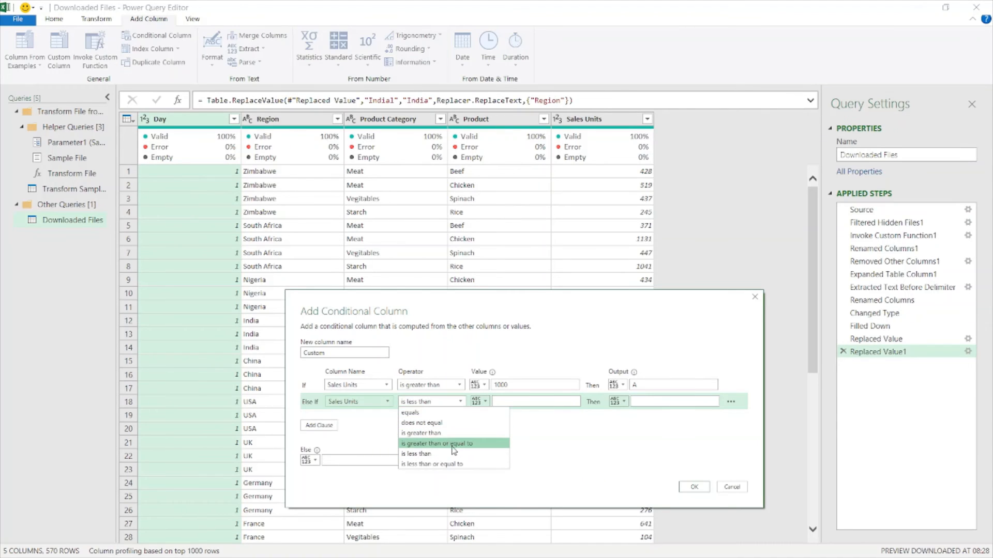
click(429, 385)
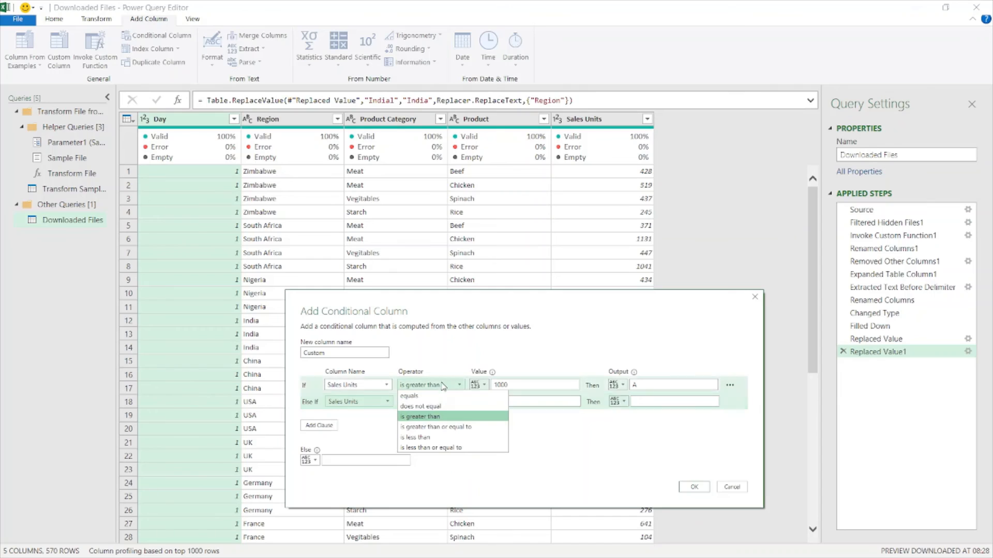
click(454, 429)
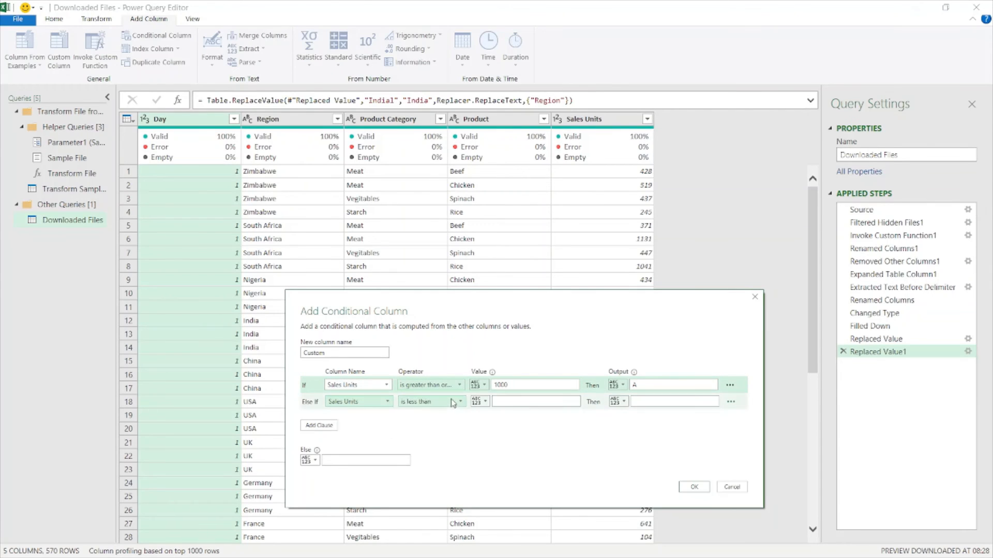
click(452, 406)
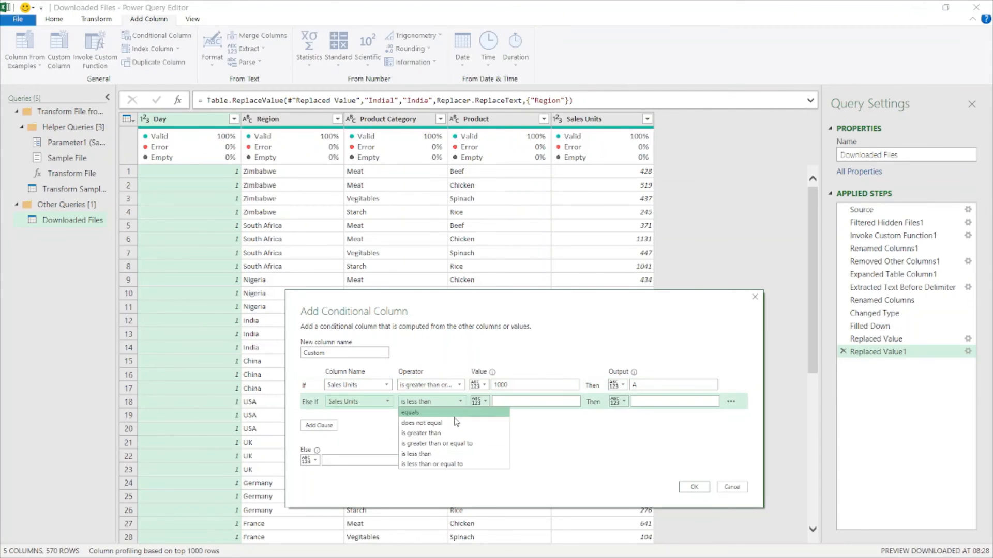
click(442, 446)
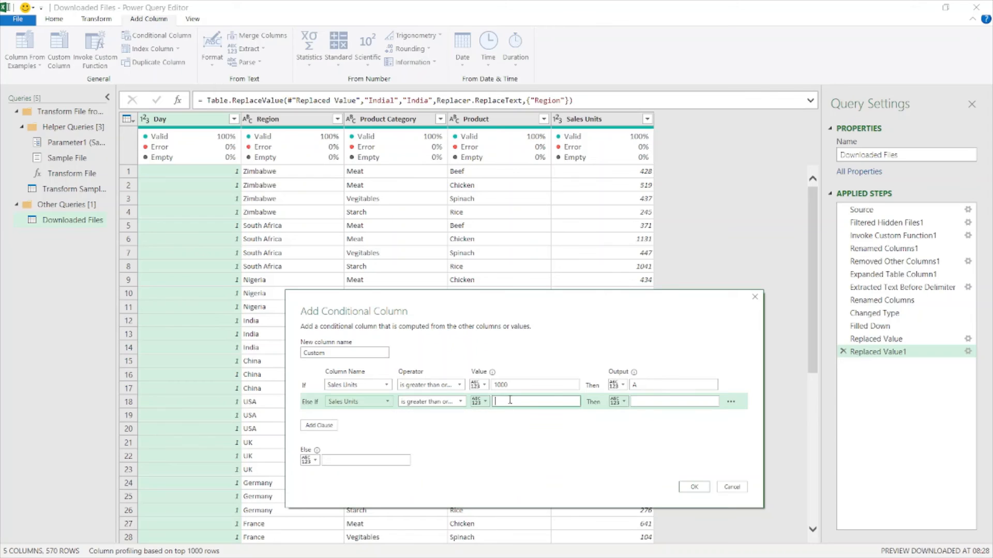
Complete the second clause with value 500 and output B, set the else output to C, and create the conditional column
text(500)
click(666, 402)
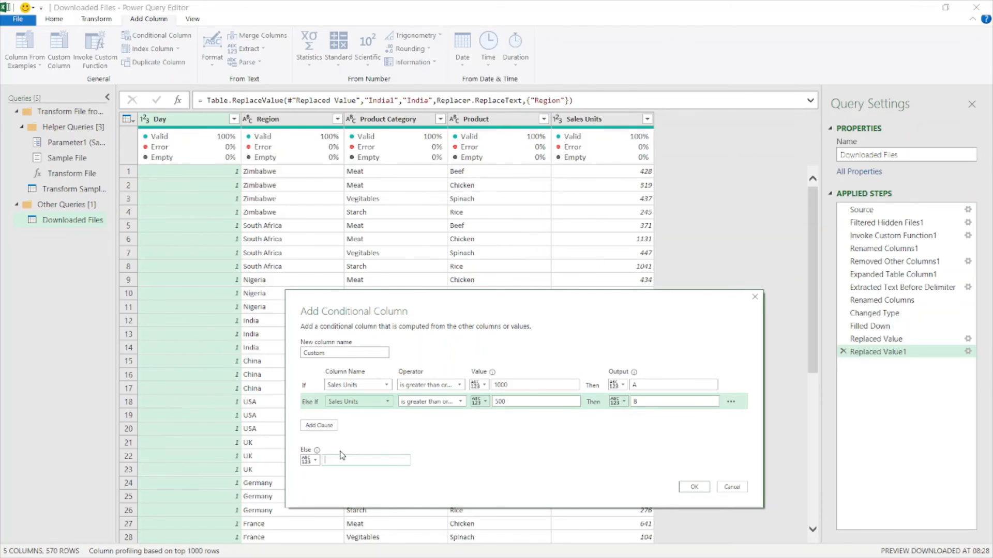
text(C)
click(315, 460)
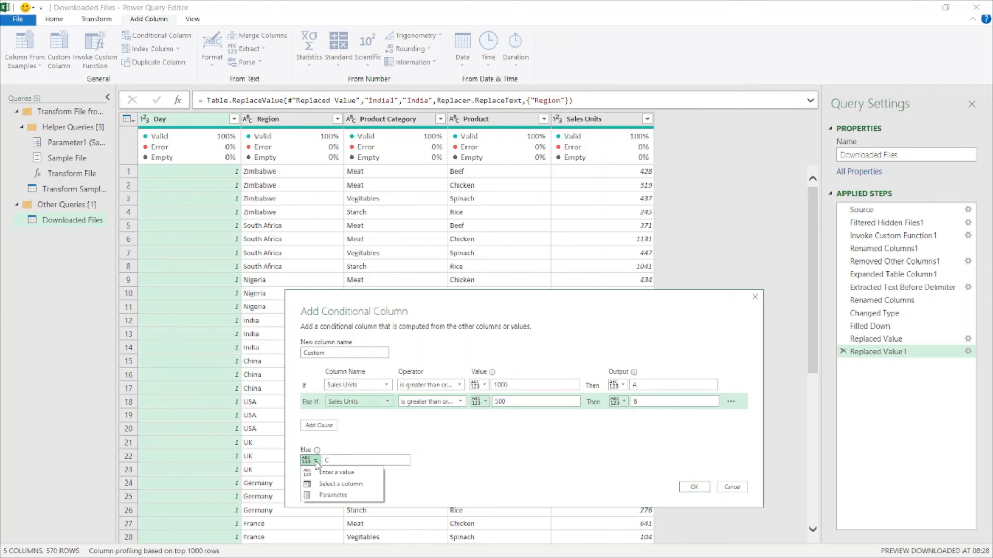
click(345, 460)
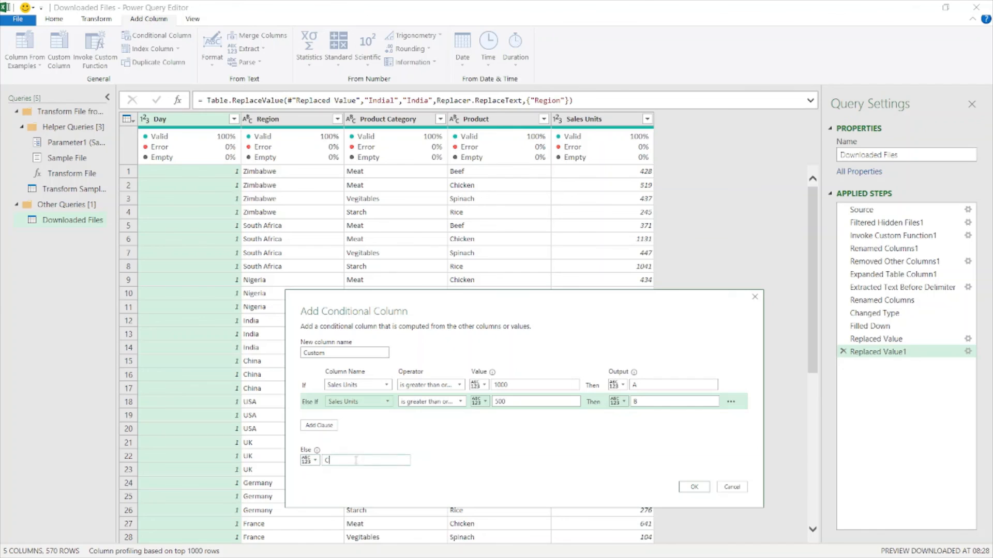
click(693, 487)
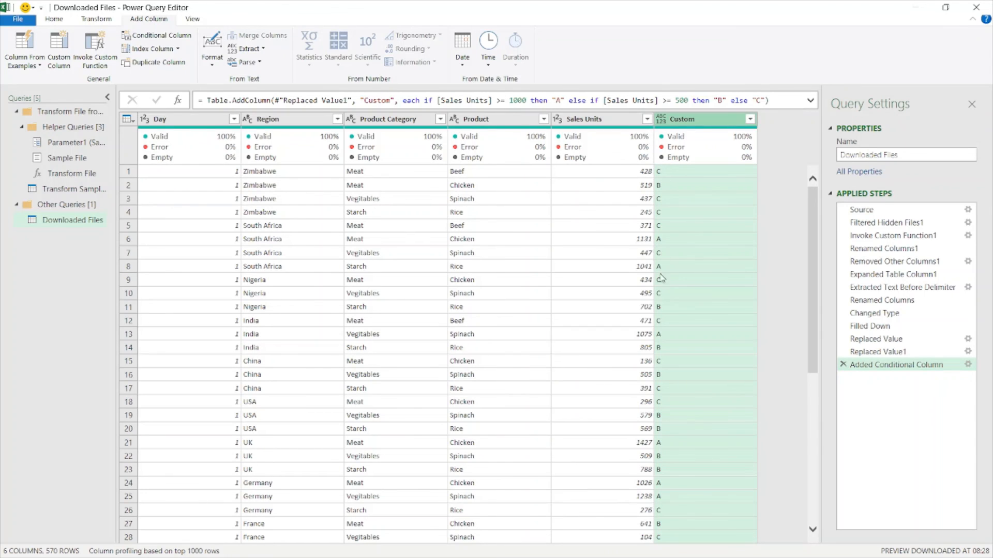
Delete the Added Conditional Column step and review the general query commands and the transform commands
click(843, 365)
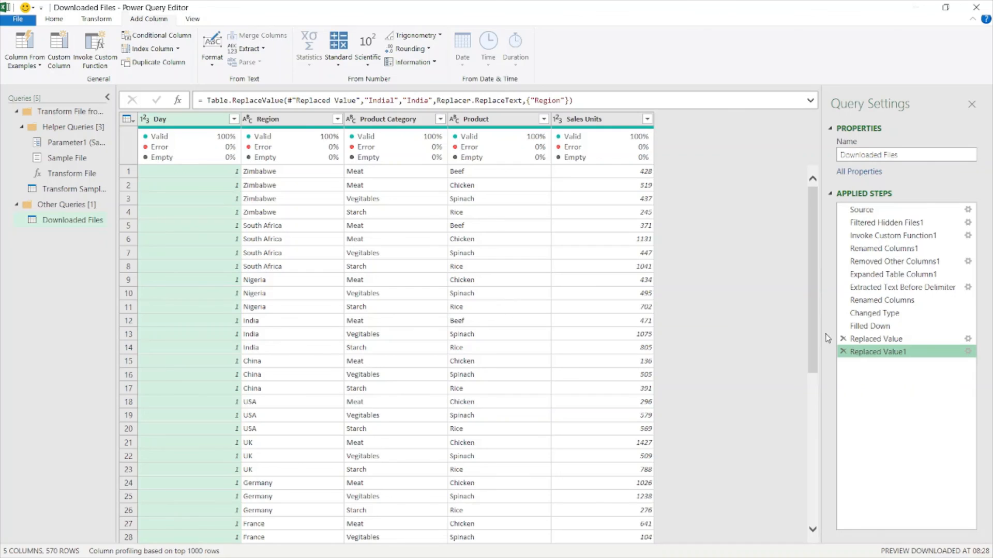
click(55, 19)
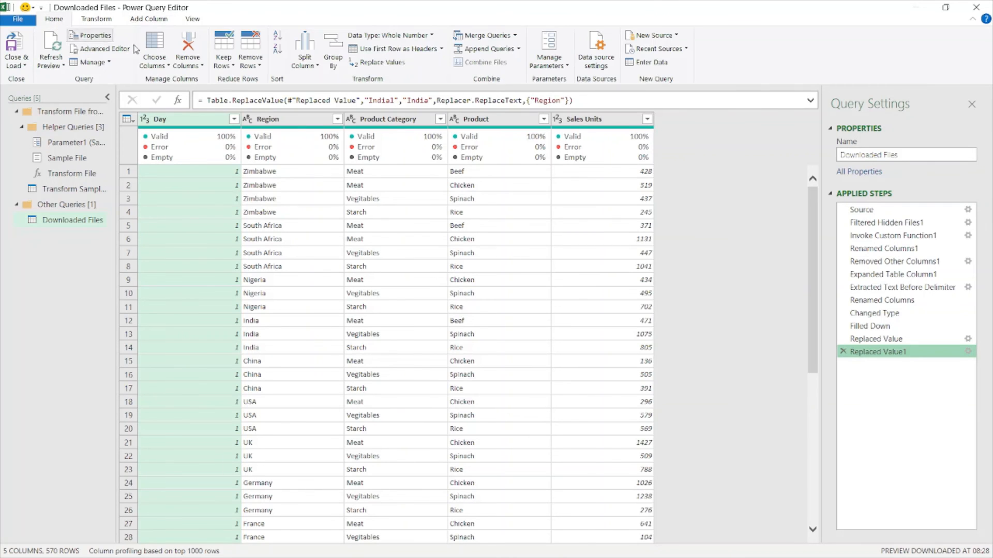
click(98, 19)
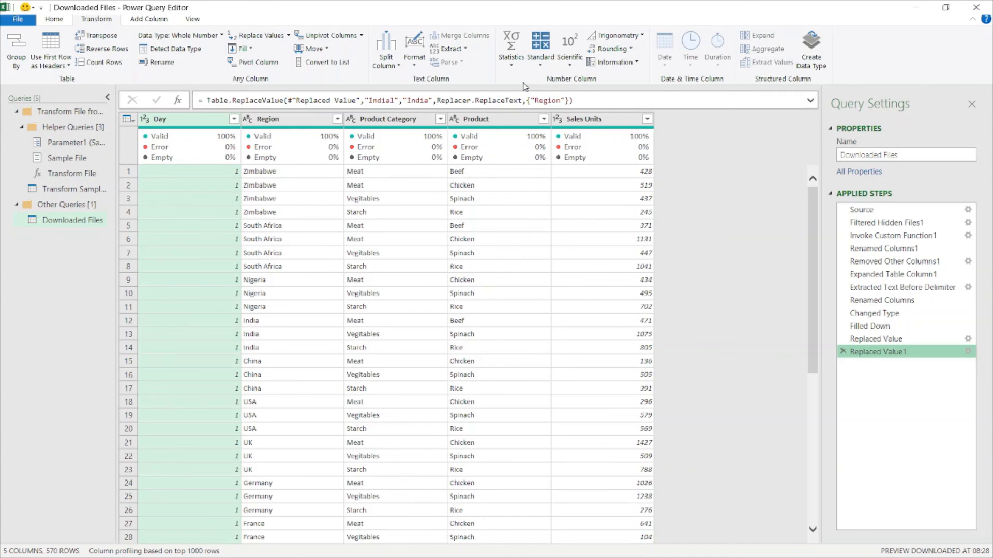
click(53, 19)
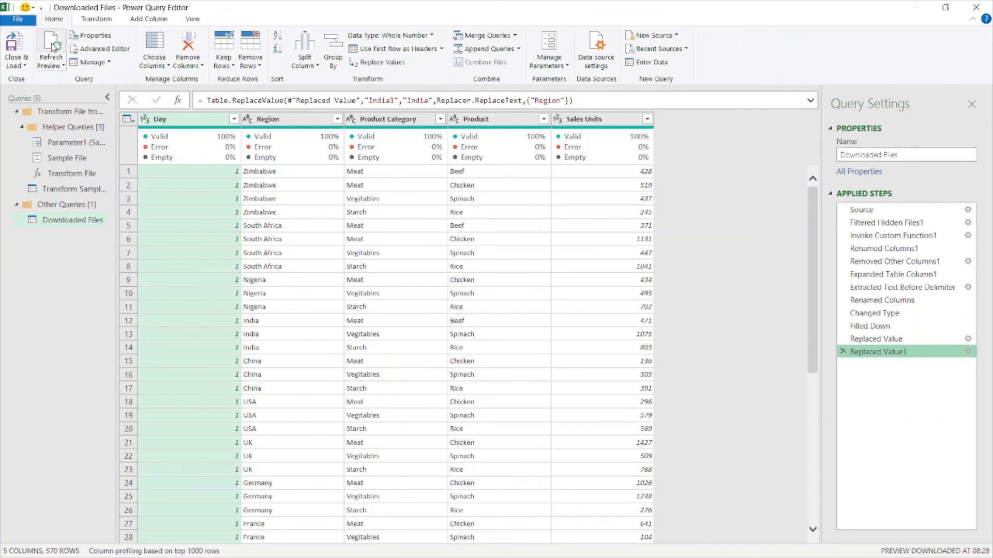
Close and load the query into the Excel workbook, and open the load destination options of the Downloaded Files query
click(27, 66)
click(46, 79)
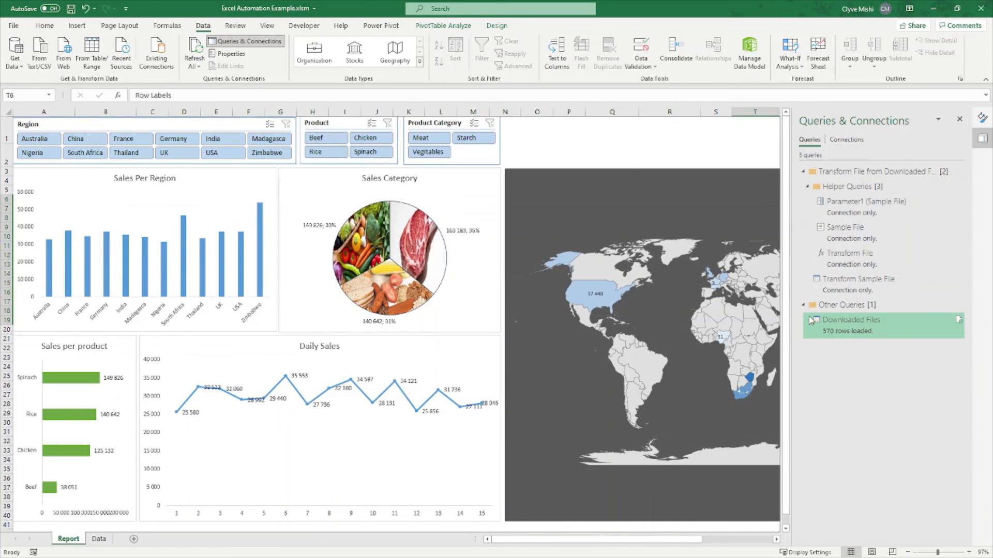
right_click(843, 325)
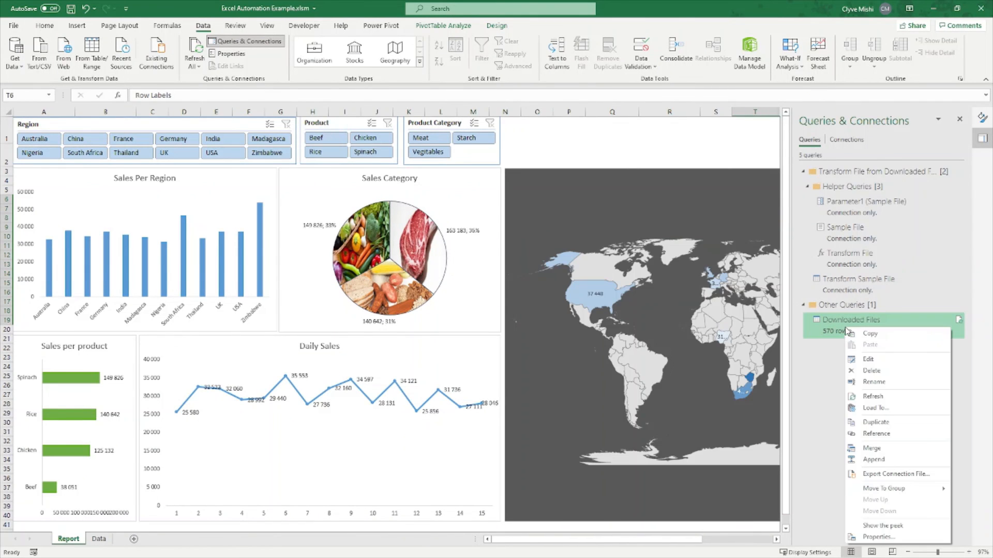
click(873, 408)
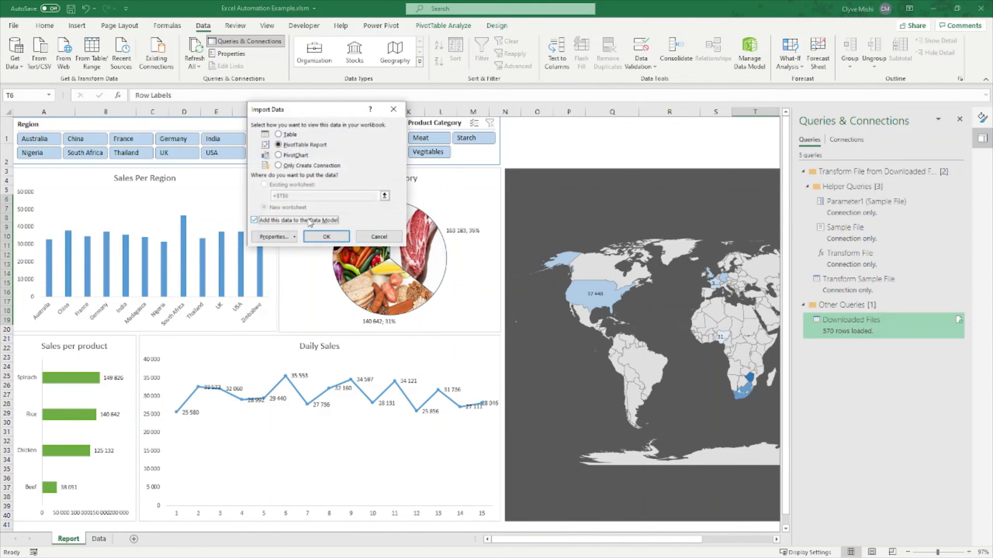